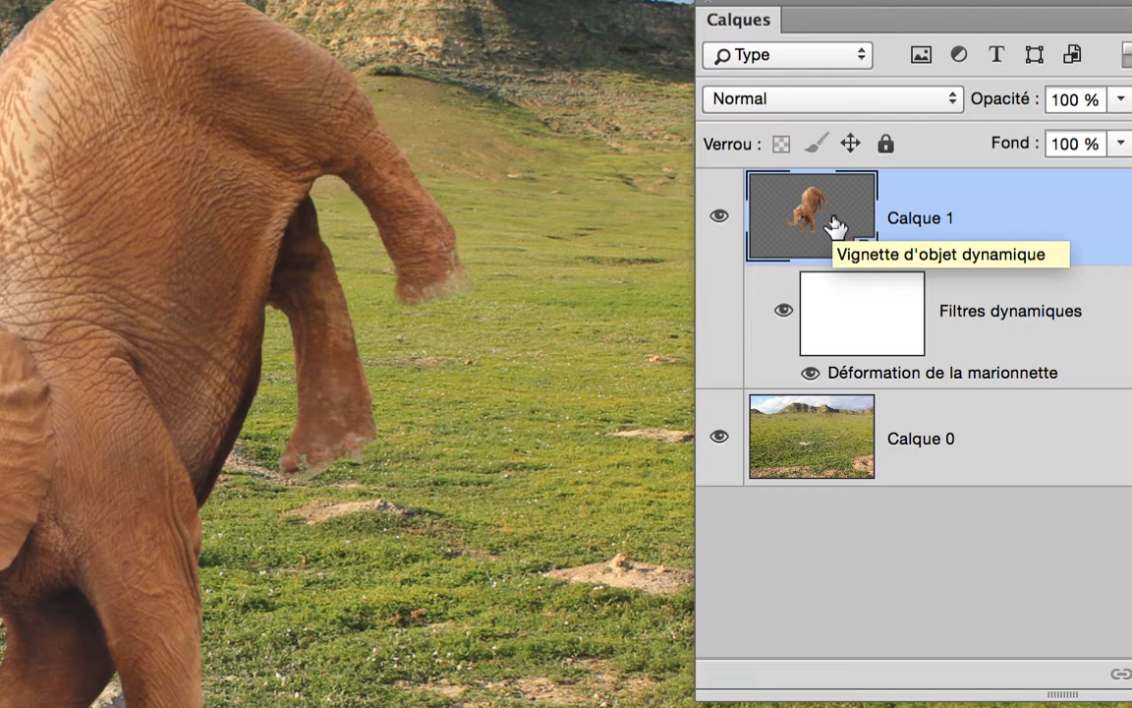
- Open the contents of the Calque 1 smart object and activate the Brush tool on its layer mask
{"action": "double_click", "coordinate": [833, 226]}
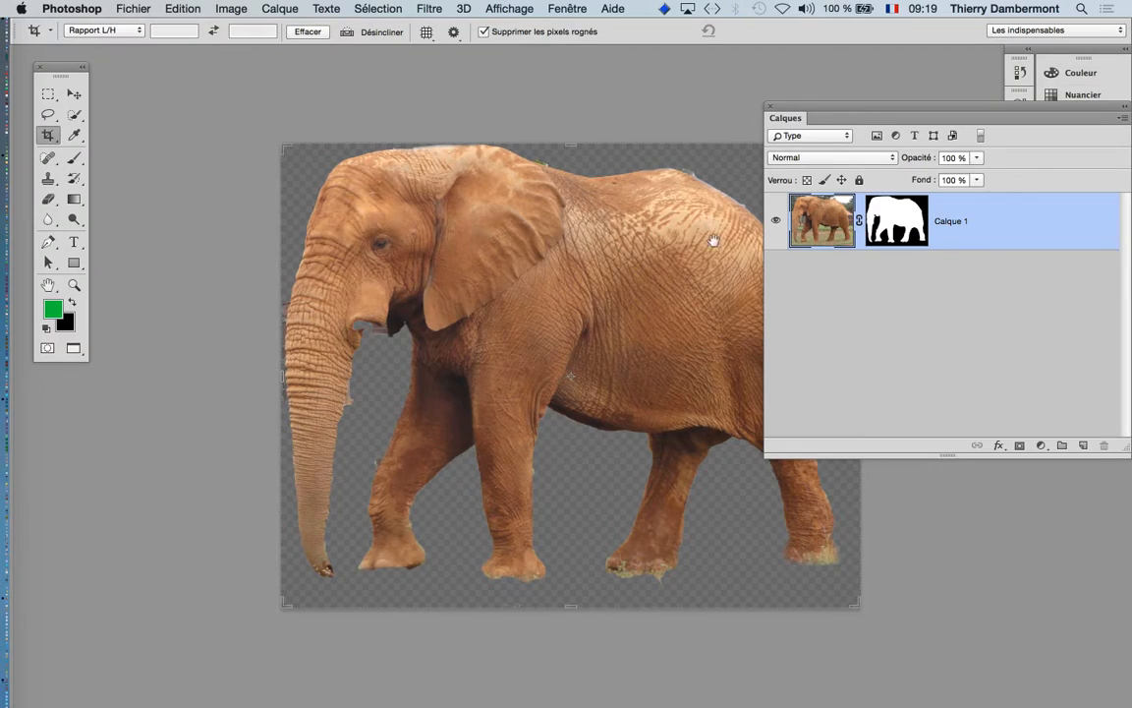
{"action": "left_click_drag", "start_coordinate": [529, 267], "coordinate": [463, 247]}
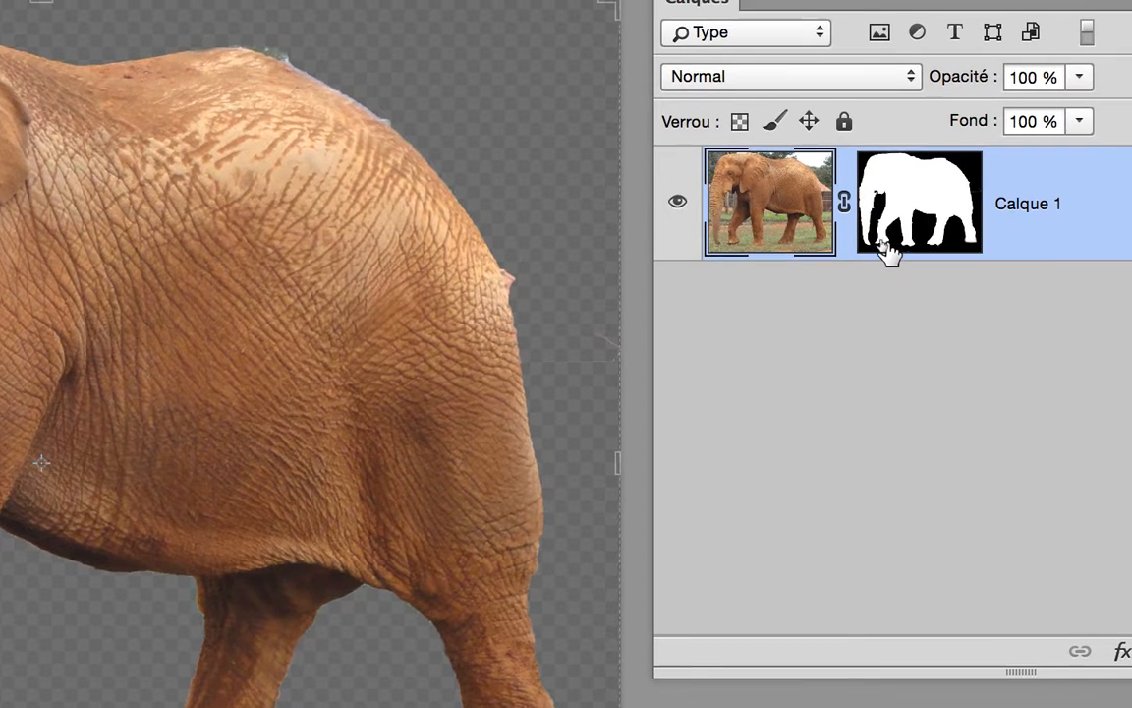
{"action": "left_click", "coordinate": [897, 249]}
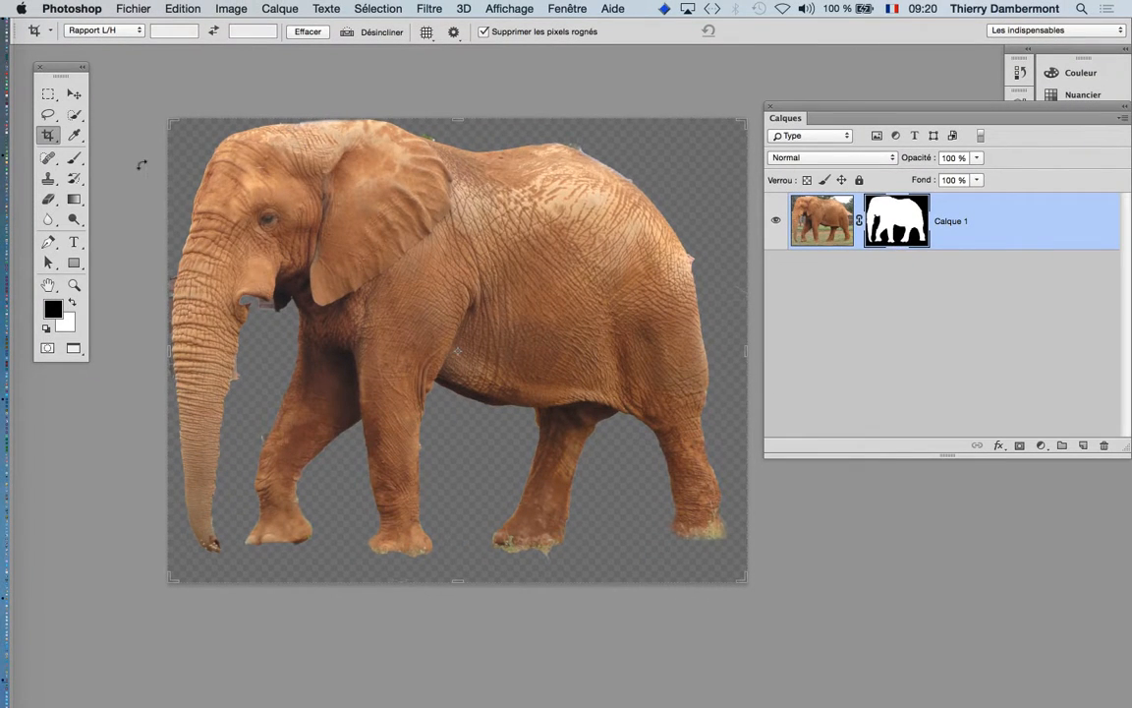
{"action": "left_click", "coordinate": [73, 157]}
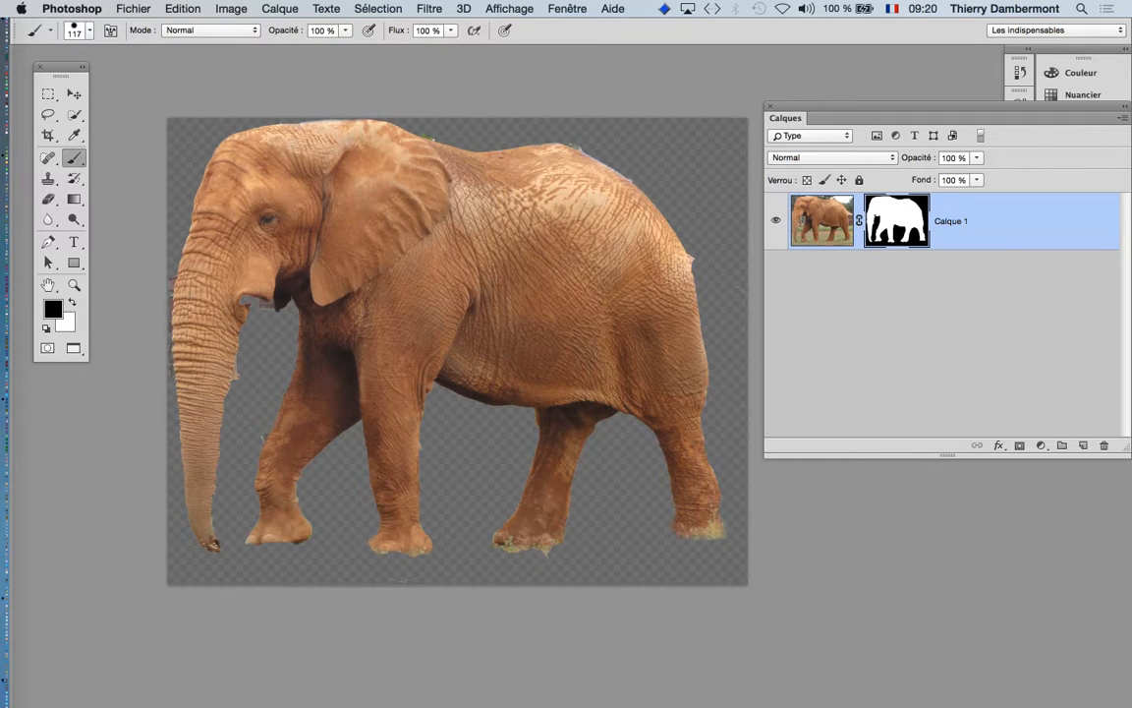
- Shrink and reposition the Layers panel beside the elephant, and temporarily disable the layer mask of Calque 1
{"action": "scroll", "coordinate": [246, 374], "scroll_direction": "up", "scroll_amount": 1}
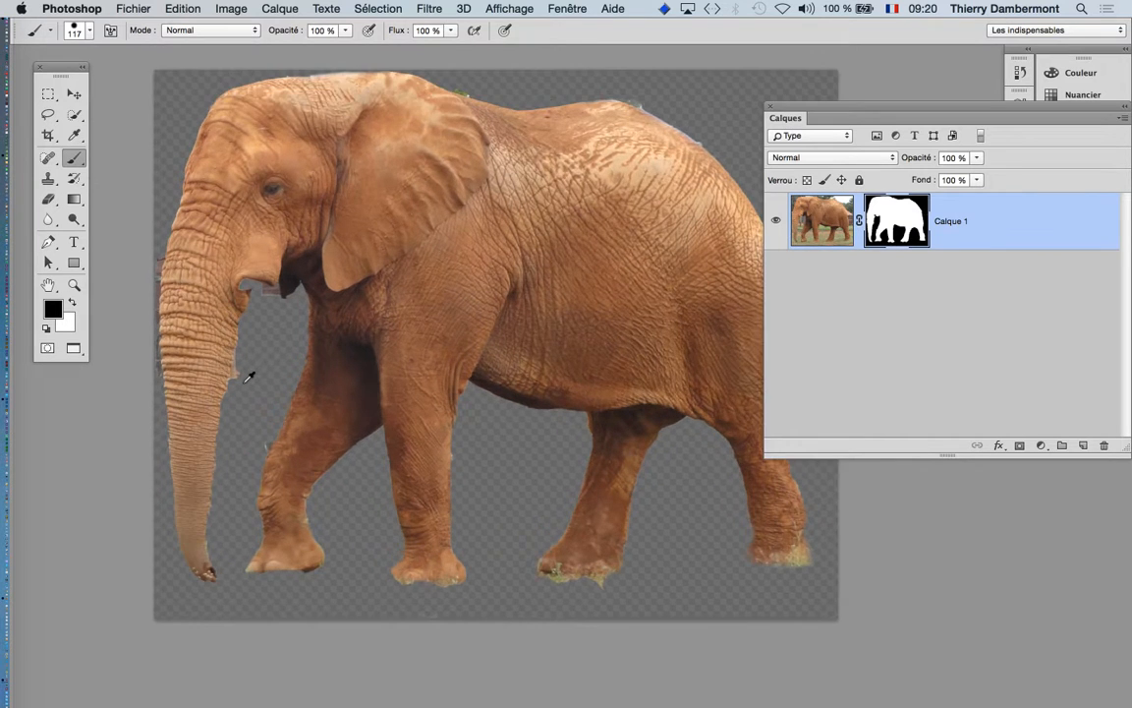
{"action": "scroll", "coordinate": [247, 377], "scroll_direction": "up", "scroll_amount": 1}
{"action": "scroll", "coordinate": [259, 375], "scroll_direction": "down", "scroll_amount": 3}
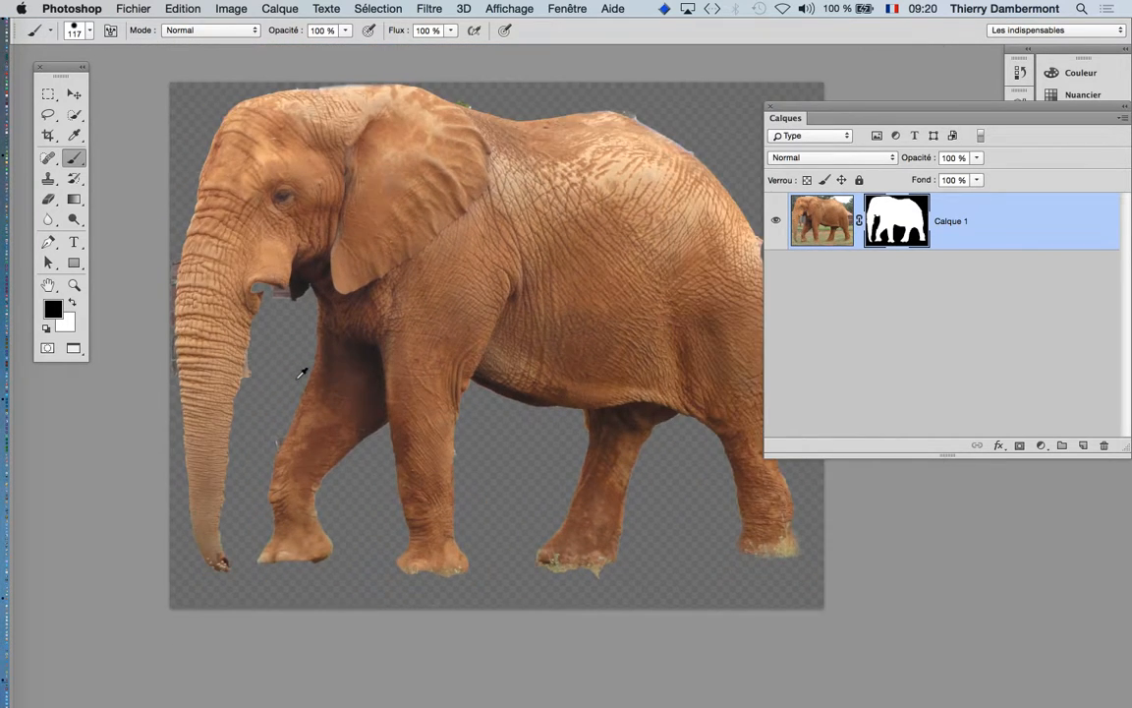
{"action": "left_click_drag", "start_coordinate": [798, 111], "coordinate": [830, 165]}
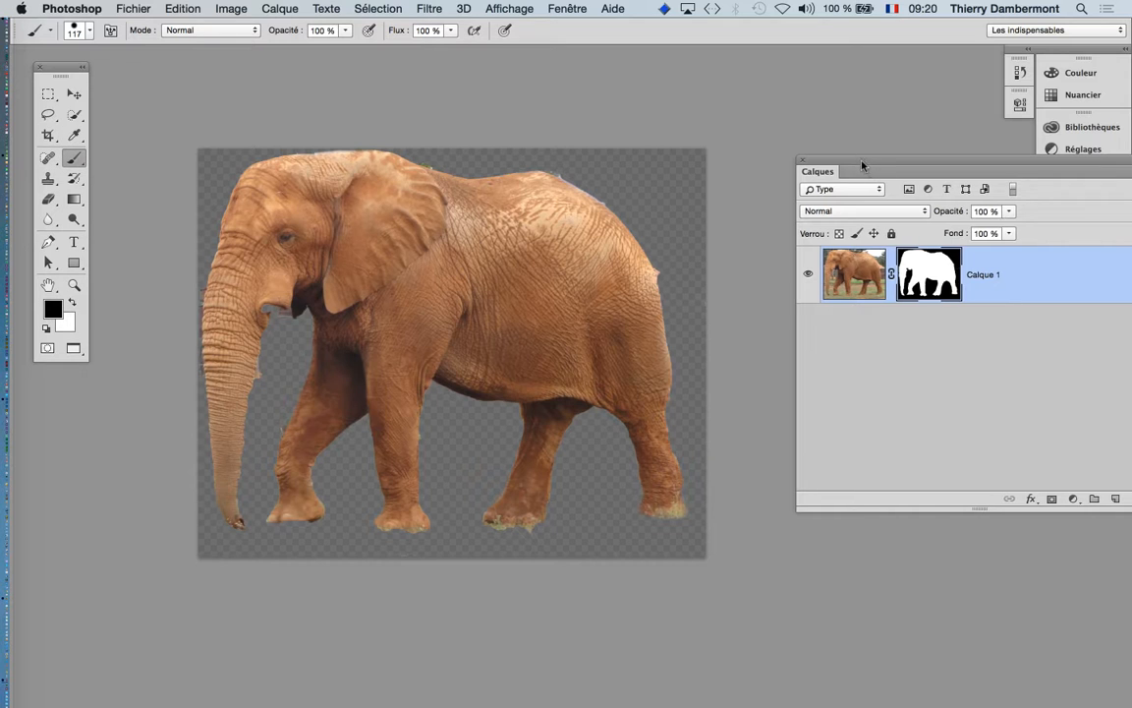
{"action": "left_click_drag", "start_coordinate": [862, 167], "coordinate": [785, 124]}
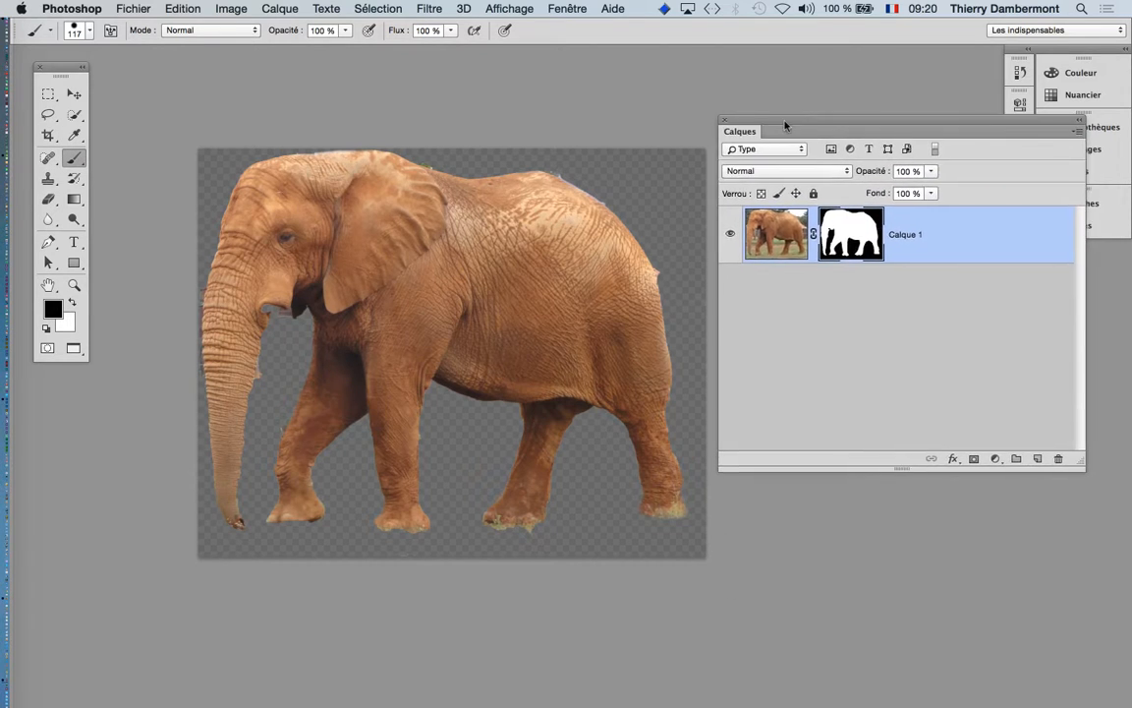
{"action": "left_click_drag", "start_coordinate": [1078, 463], "coordinate": [978, 485]}
{"action": "left_click_drag", "start_coordinate": [779, 129], "coordinate": [658, 78]}
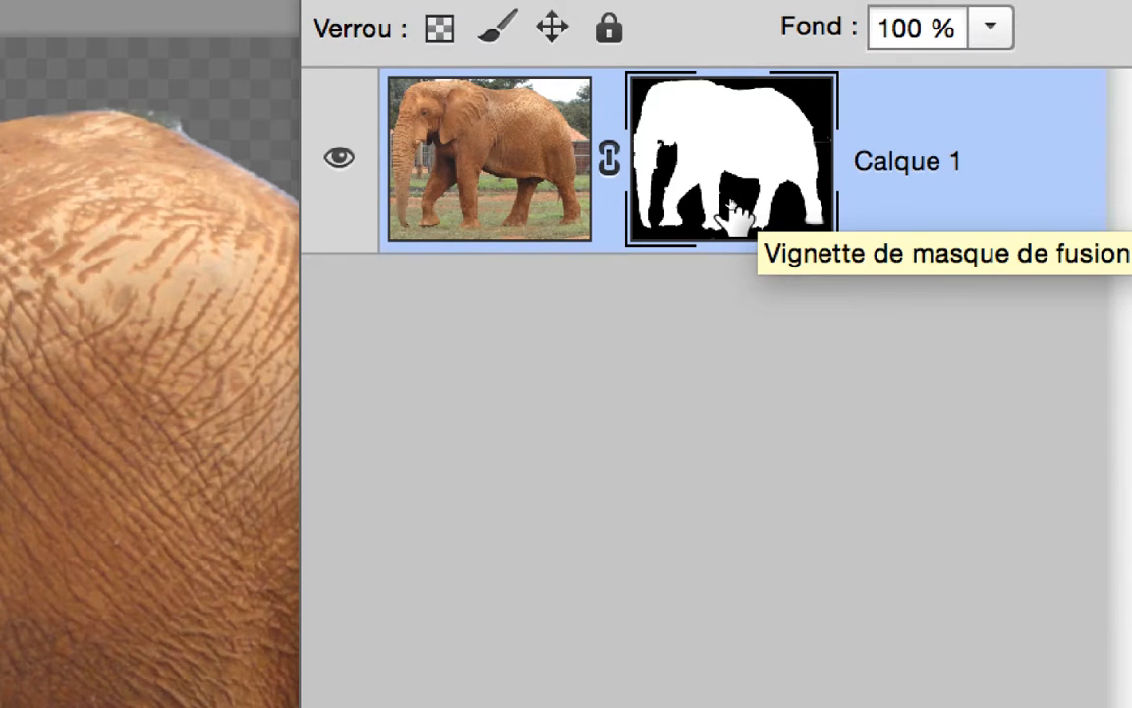
{"action": "left_click", "coordinate": [733, 208], "text": "shift"}
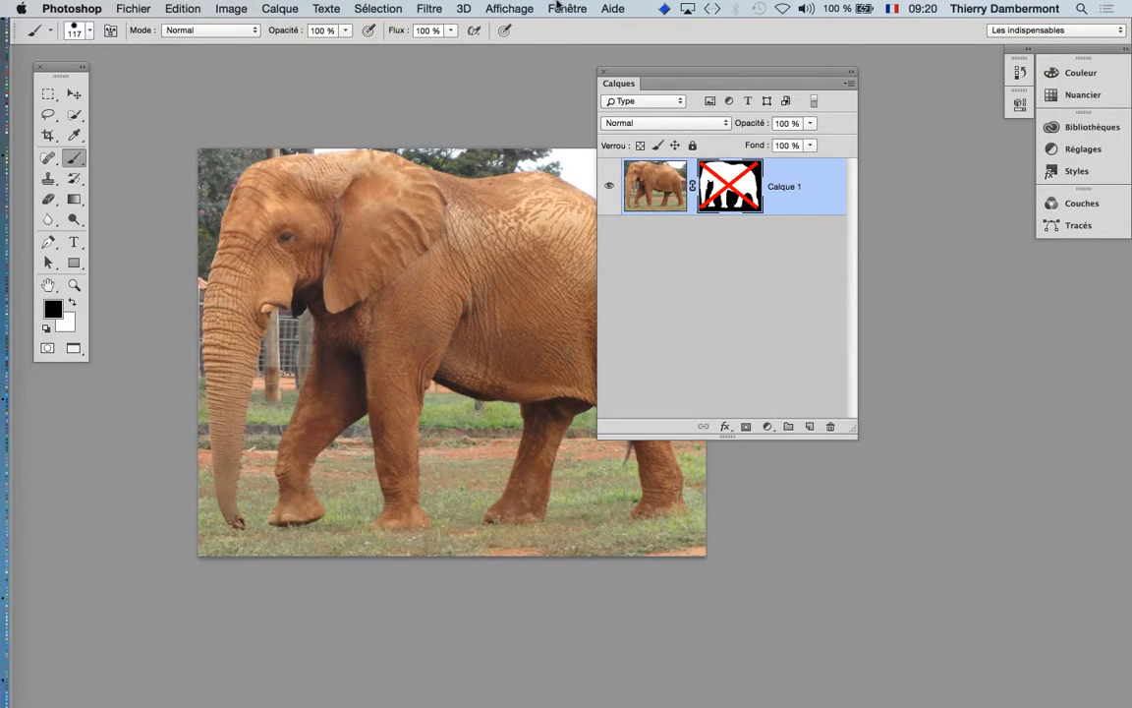
- Show the Channels panel, enlarge it to list all channels, and float it separately from the Layers panel
{"action": "left_click", "coordinate": [560, 8]}
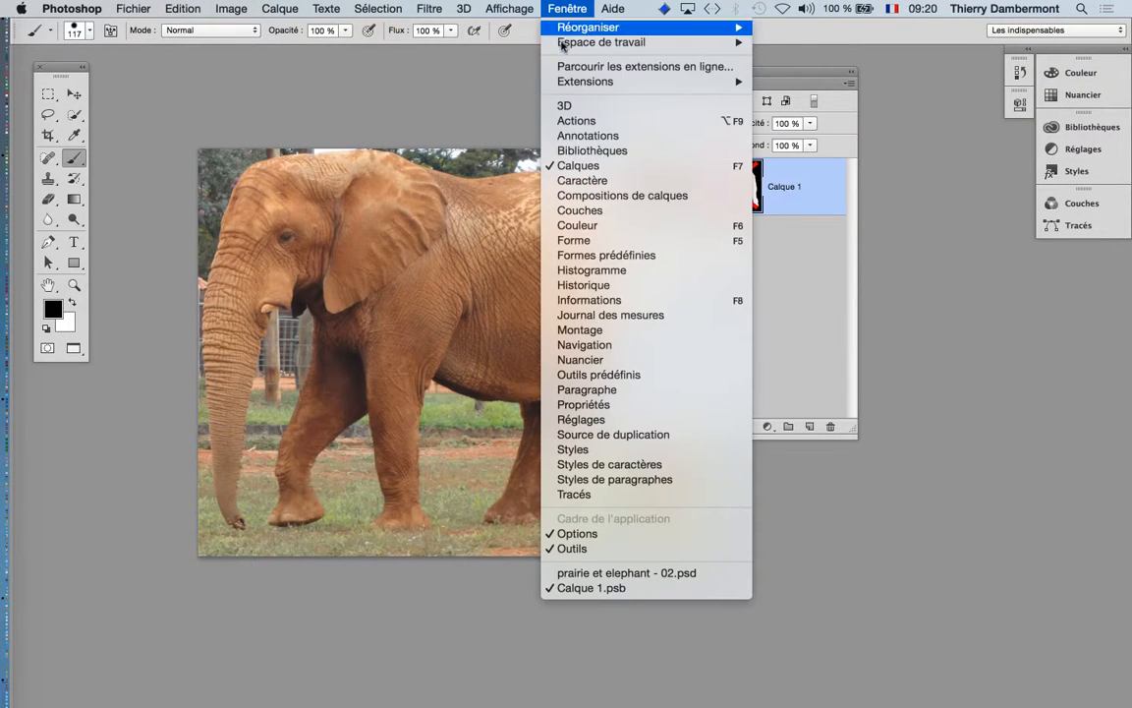
{"action": "left_click", "coordinate": [589, 211]}
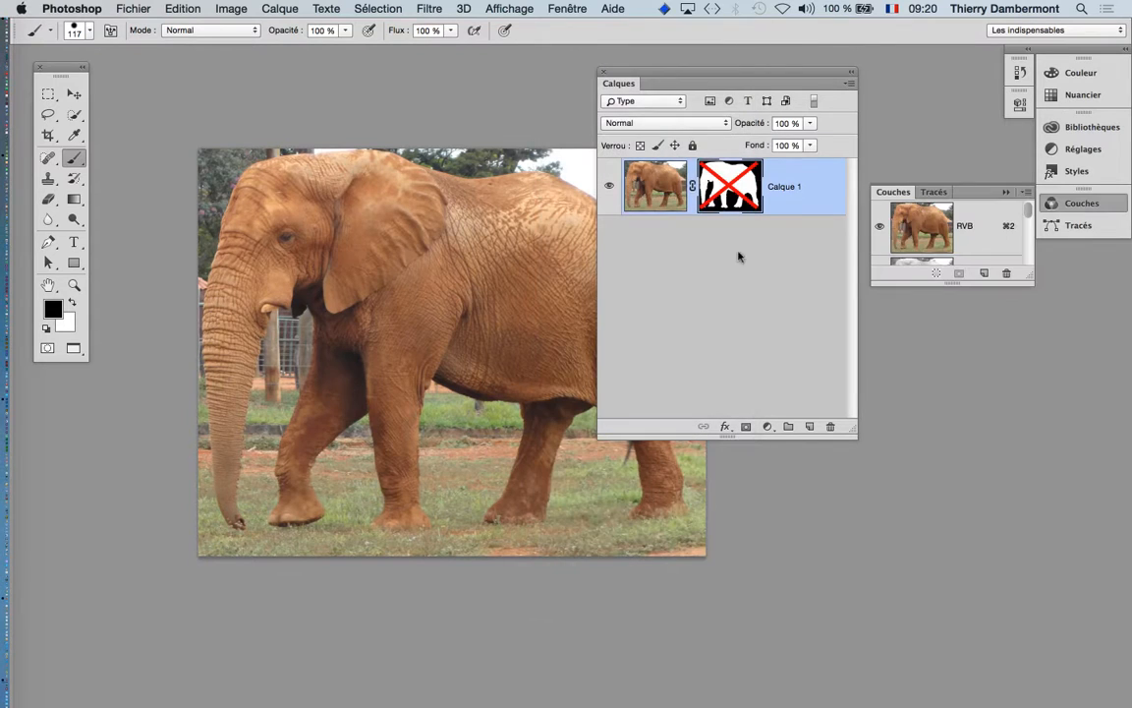
{"action": "left_click_drag", "start_coordinate": [1028, 280], "coordinate": [1023, 576]}
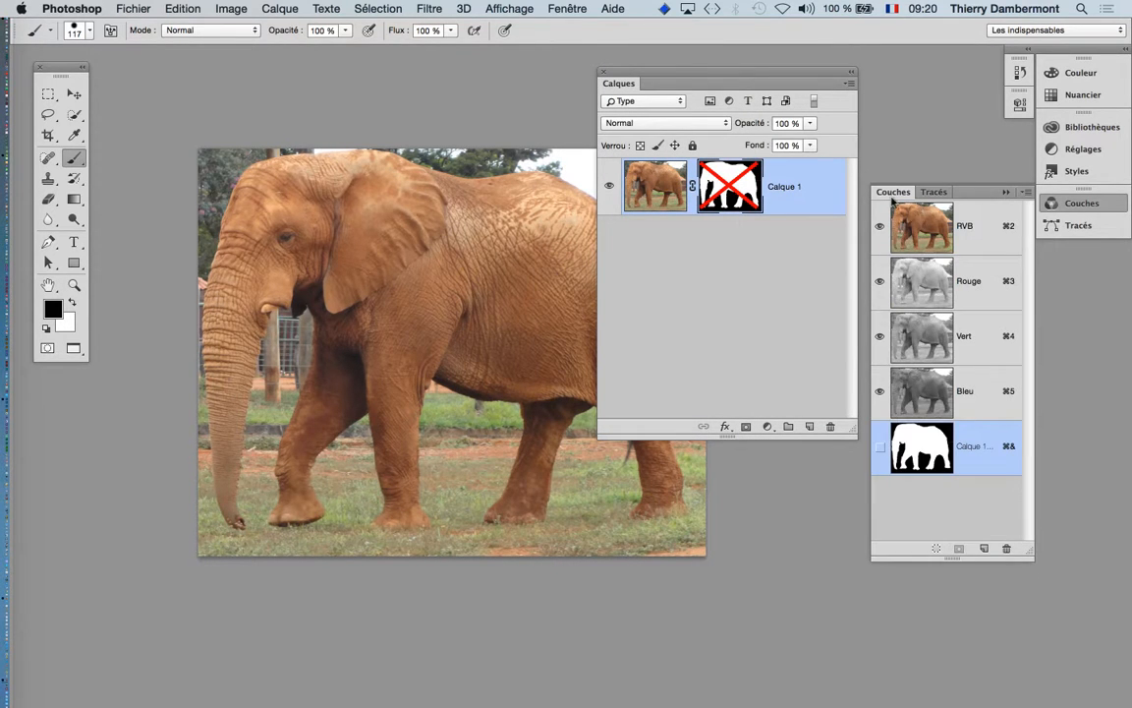
{"action": "left_click_drag", "start_coordinate": [887, 190], "coordinate": [143, 99]}
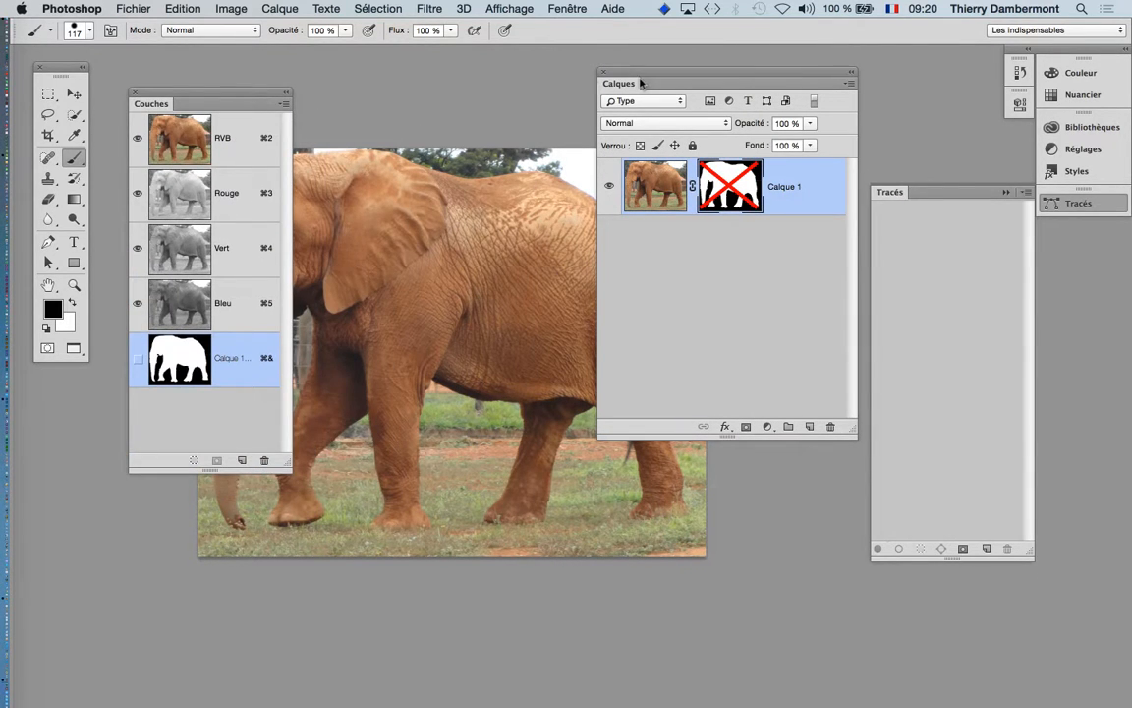
{"action": "left_click_drag", "start_coordinate": [639, 80], "coordinate": [828, 76]}
{"action": "left_click_drag", "start_coordinate": [187, 98], "coordinate": [178, 82]}
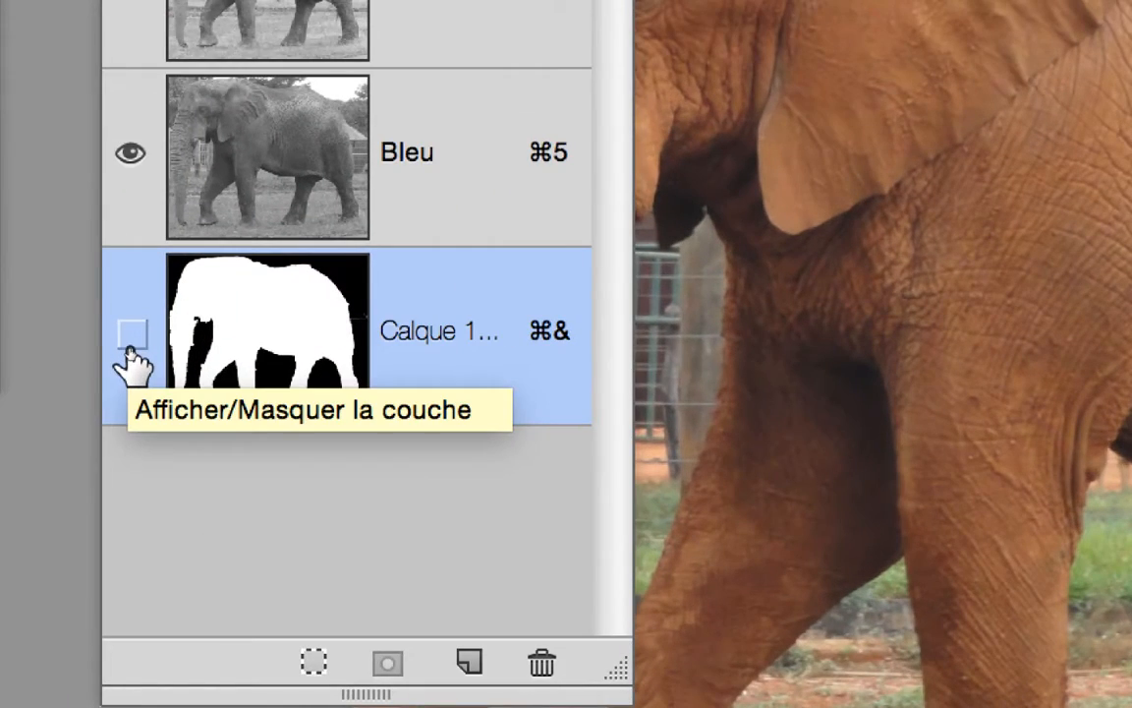
- Display the Calque 1 mask channel as a coloured overlay on the photo and widen the Channels panel
{"action": "left_click", "coordinate": [130, 350]}
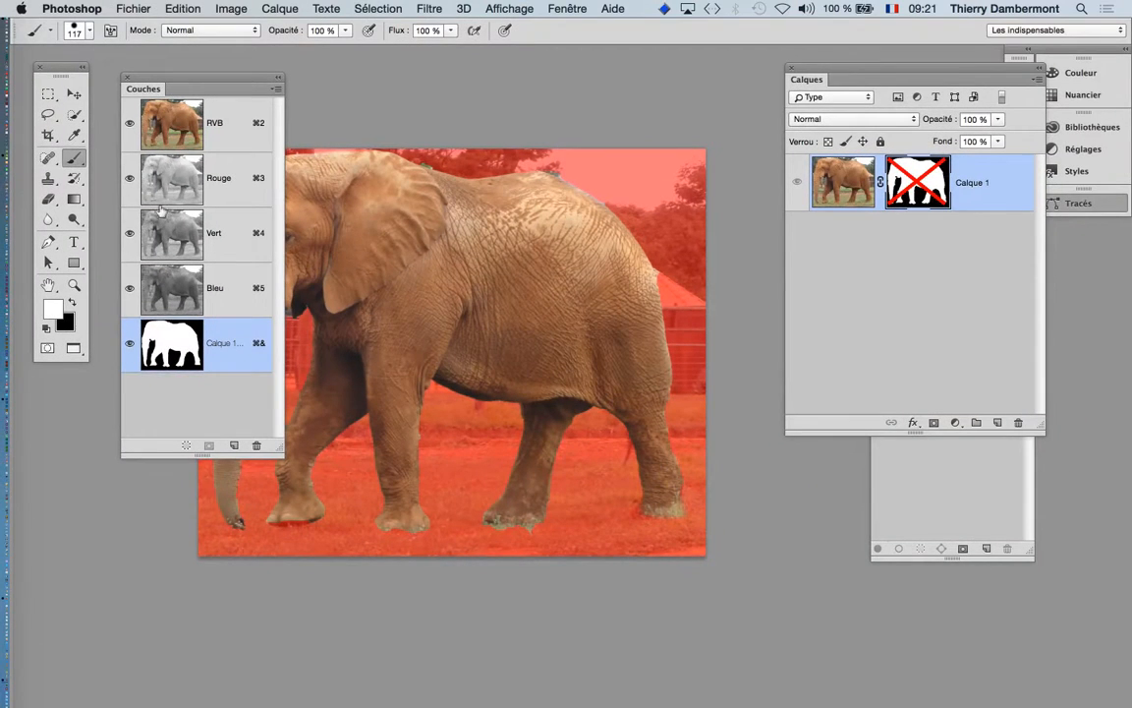
{"action": "left_click_drag", "start_coordinate": [180, 86], "coordinate": [157, 75]}
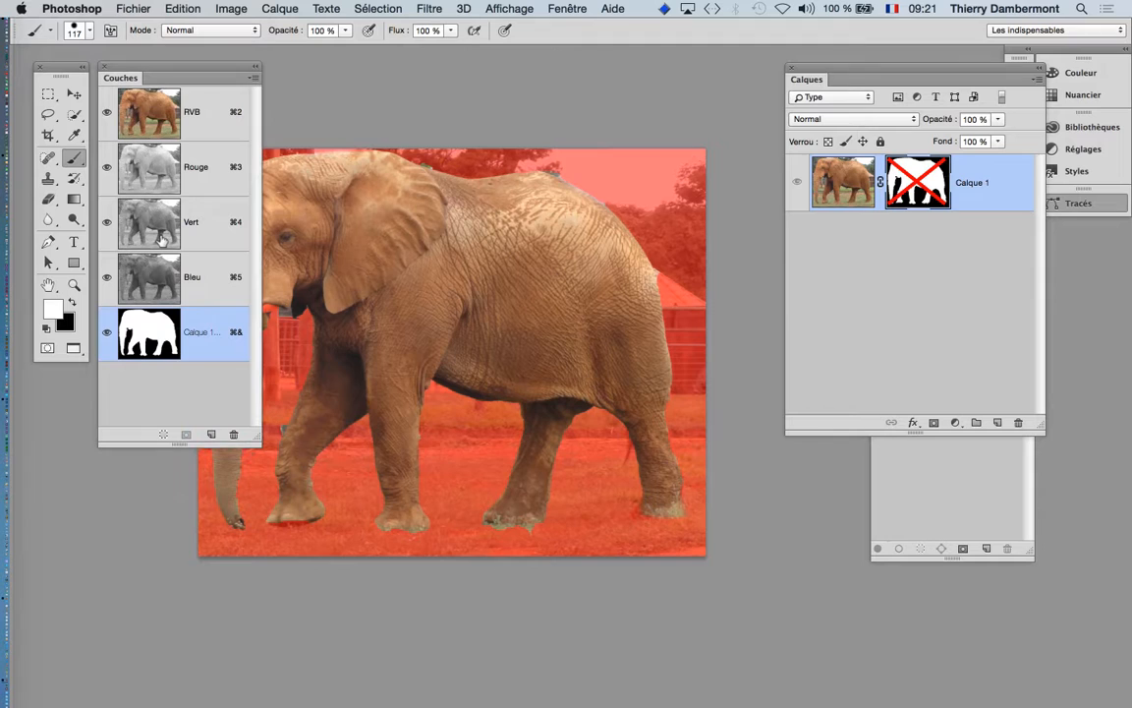
{"action": "left_click_drag", "start_coordinate": [253, 438], "coordinate": [314, 424]}
- Change the mask overlay's display colour to a bright green with hue 127° and 100% saturation and brightness
{"action": "double_click", "coordinate": [150, 345]}
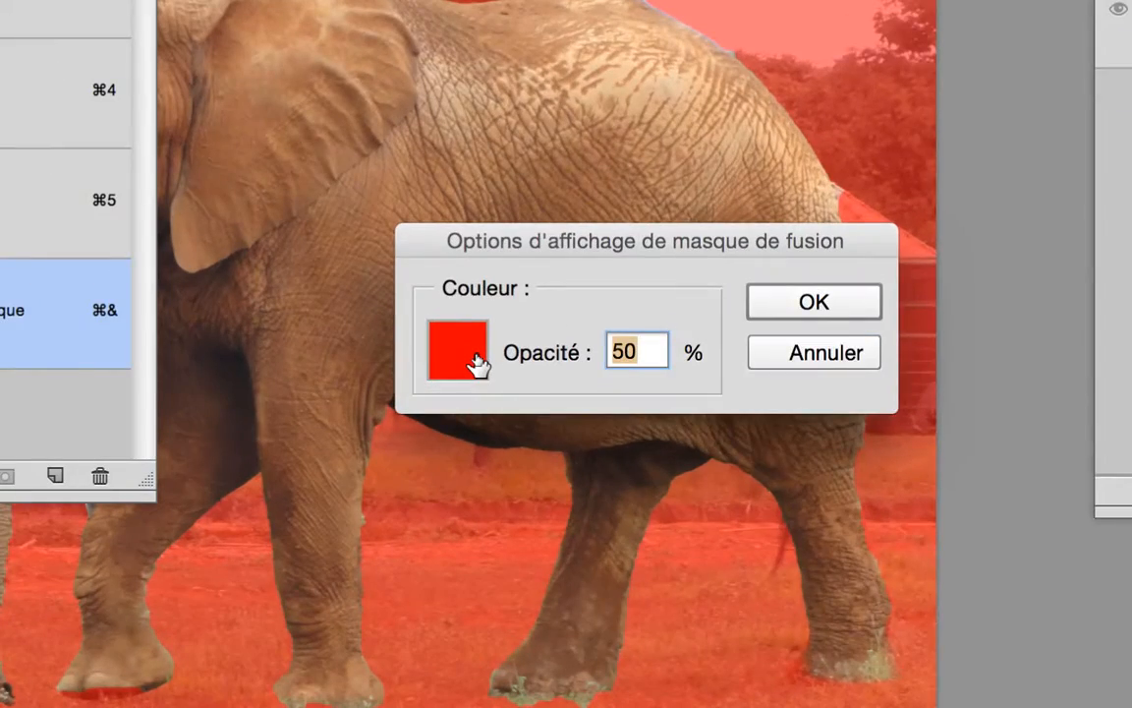
{"action": "left_click", "coordinate": [477, 366]}
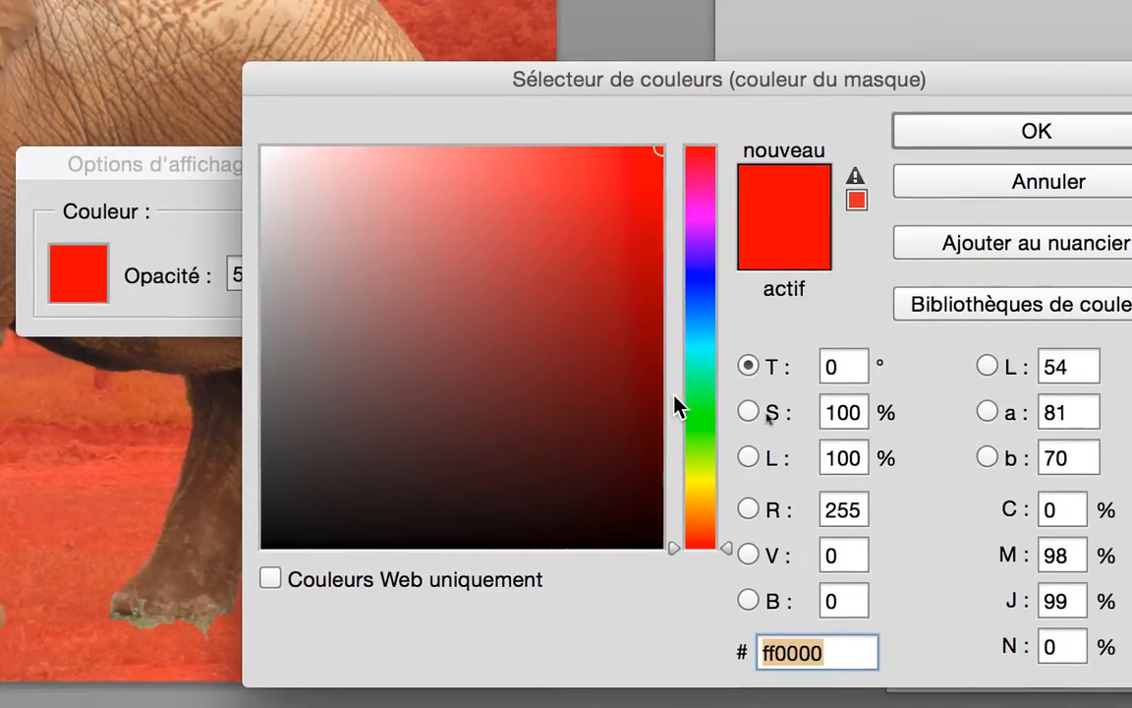
{"action": "left_click", "coordinate": [1078, 492]}
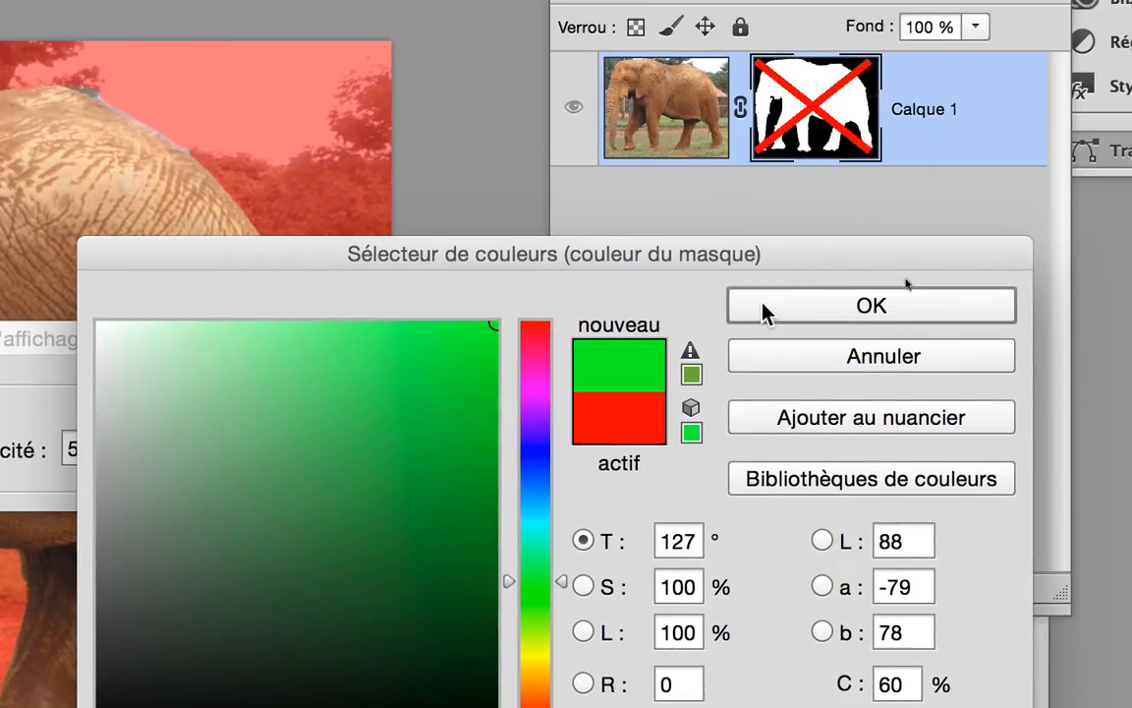
{"action": "left_click", "coordinate": [914, 126]}
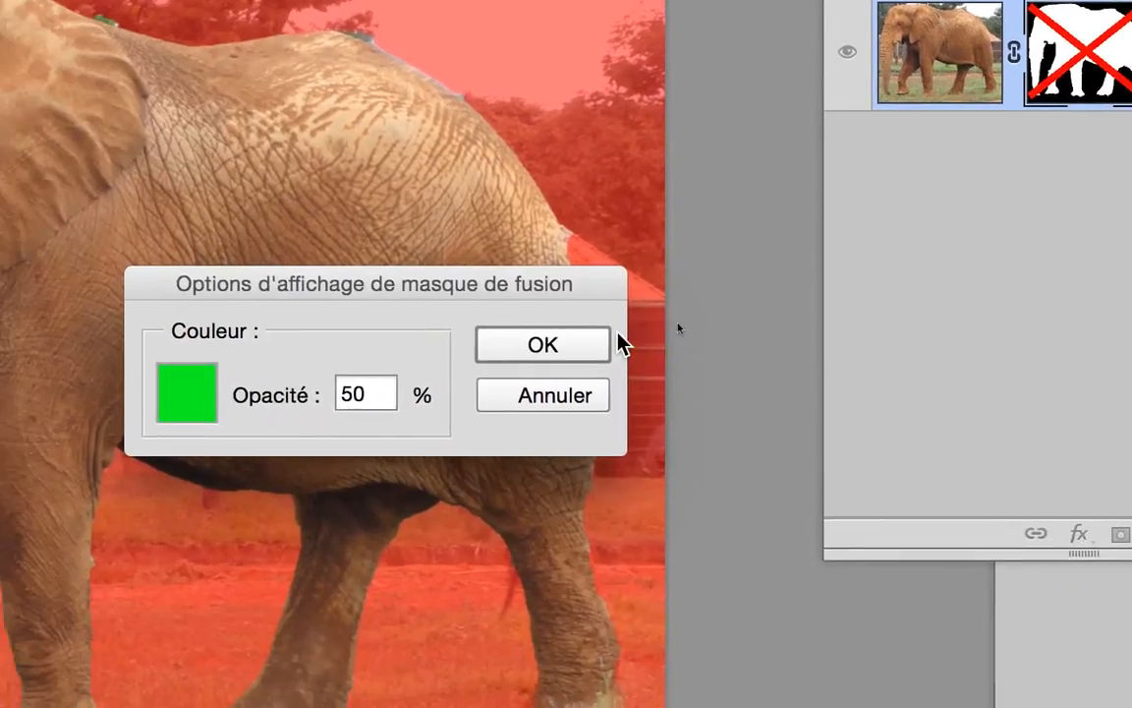
{"action": "left_click", "coordinate": [601, 342]}
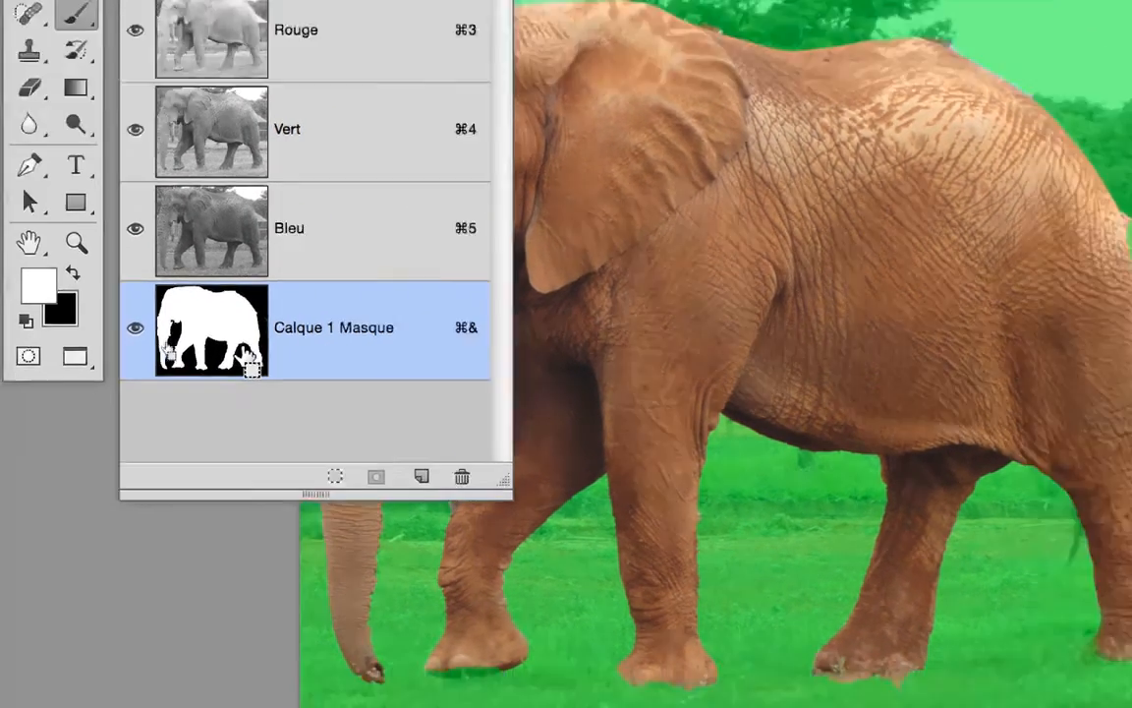
- Move the Channels panel off the elephant and paint the tusk back into the mask in white with a size 40 brush
{"action": "left_click_drag", "start_coordinate": [160, 79], "coordinate": [783, 529]}
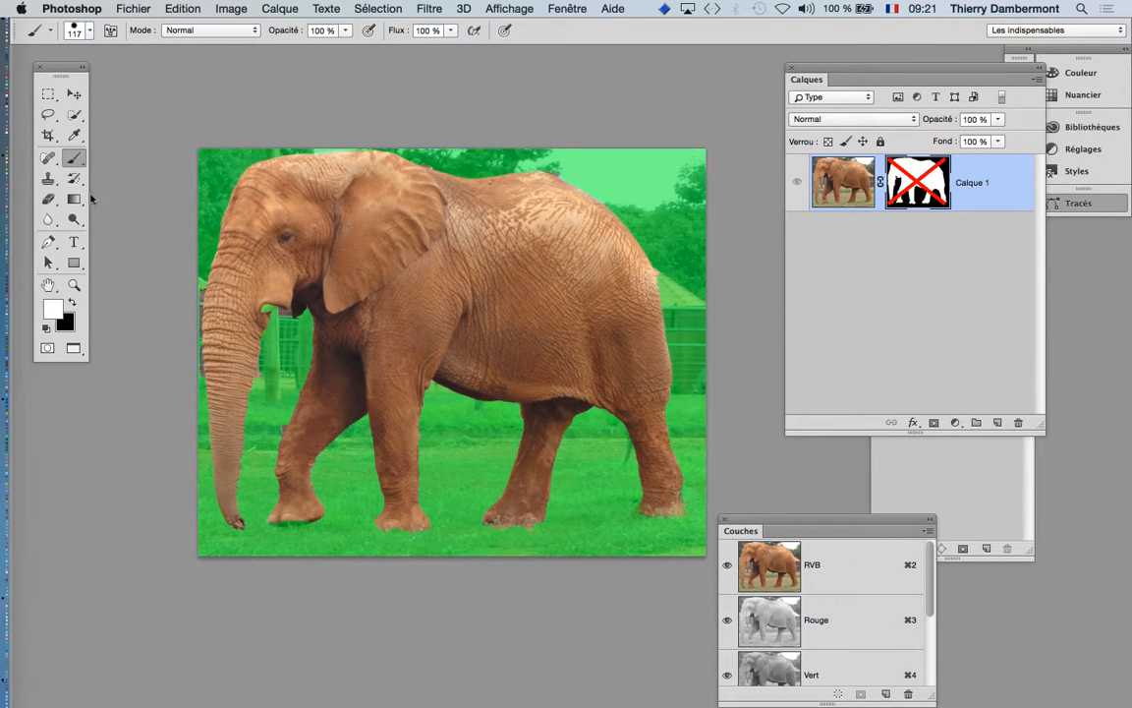
{"action": "left_click_drag", "start_coordinate": [407, 328], "coordinate": [391, 333]}
{"action": "left_click_drag", "start_coordinate": [294, 313], "coordinate": [279, 306]}
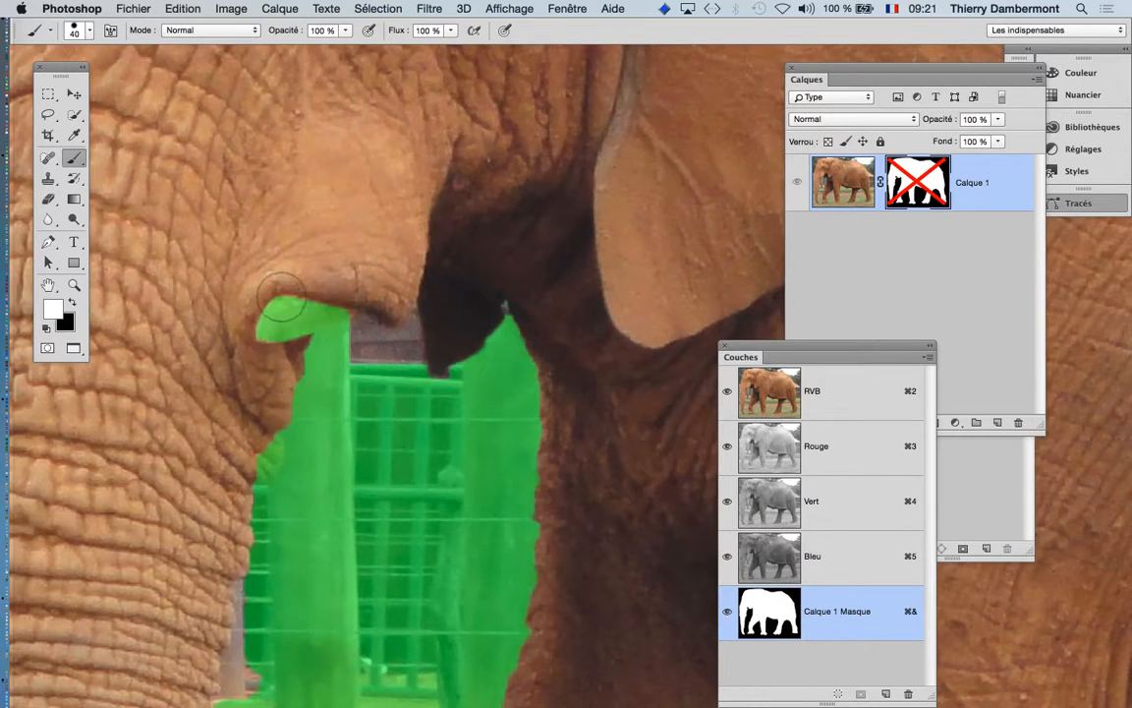
{"action": "mouse_move", "coordinate": [254, 295]}
{"action": "left_mouse_down"}
{"action": "mouse_move", "coordinate": [310, 298]}
{"action": "mouse_move", "coordinate": [257, 300]}
{"action": "left_mouse_up"}
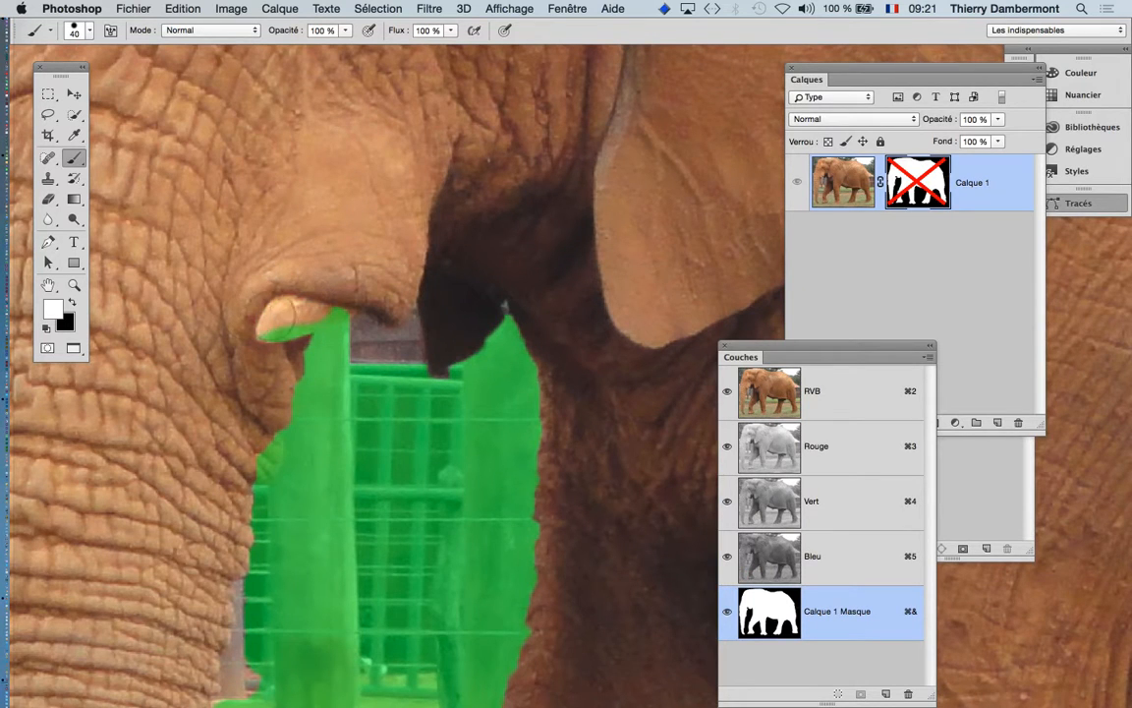
{"action": "scroll", "coordinate": [375, 363], "scroll_direction": "down", "scroll_amount": 3}
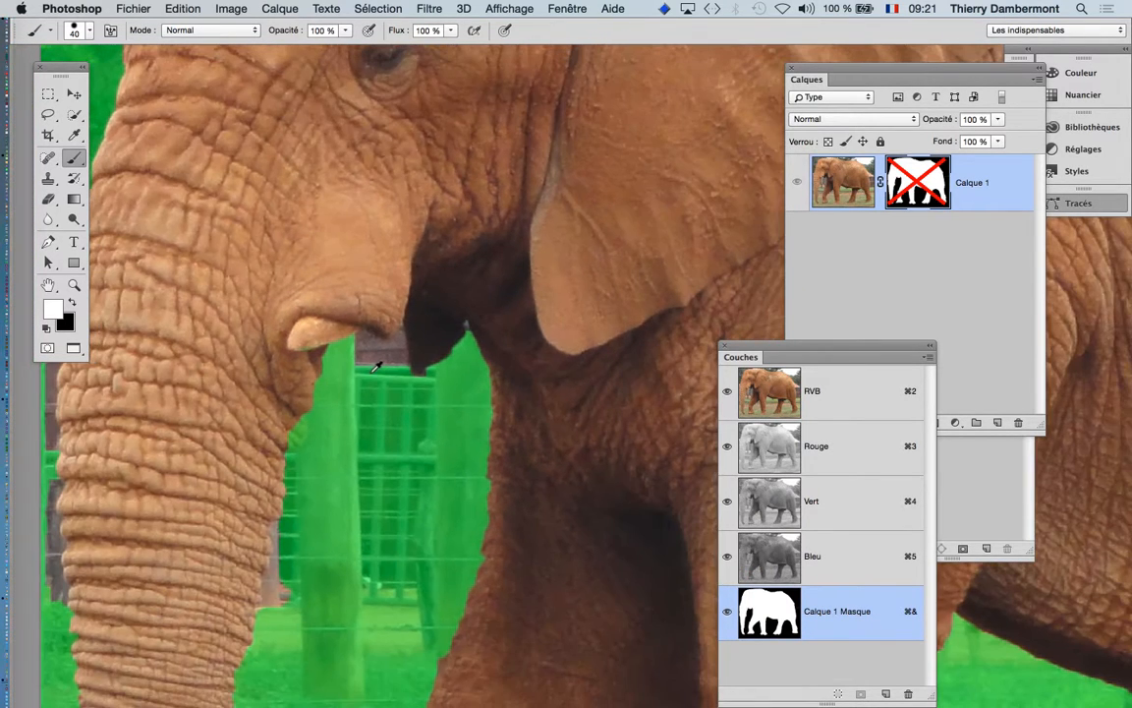
- Paint the mask black over the leftover background along the trunk's edges and beside the raised front leg
{"action": "mouse_move", "coordinate": [442, 396]}
{"action": "left_mouse_down"}
{"action": "mouse_move", "coordinate": [518, 296]}
{"action": "mouse_move", "coordinate": [535, 292]}
{"action": "left_mouse_up"}
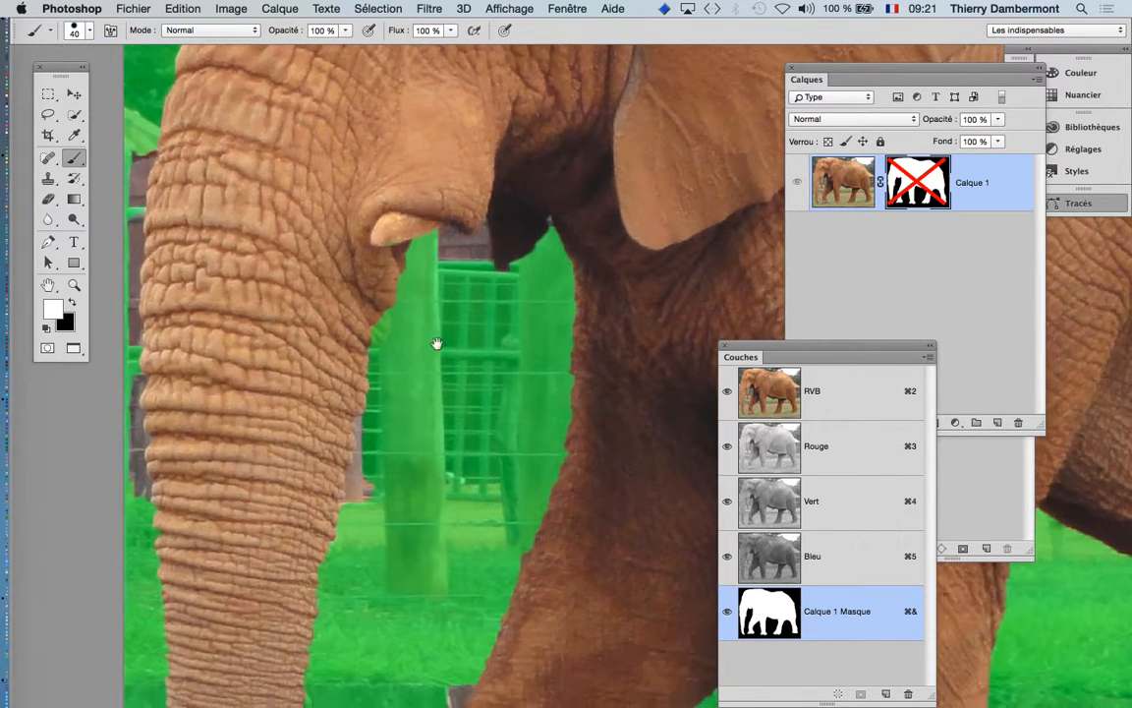
{"action": "key", "text": "x"}
{"action": "mouse_move", "coordinate": [136, 489]}
{"action": "left_mouse_down"}
{"action": "mouse_move", "coordinate": [119, 358]}
{"action": "mouse_move", "coordinate": [132, 239]}
{"action": "mouse_move", "coordinate": [119, 207]}
{"action": "mouse_move", "coordinate": [125, 116]}
{"action": "left_mouse_up"}
{"action": "left_click", "coordinate": [385, 468], "text": "alt+super"}
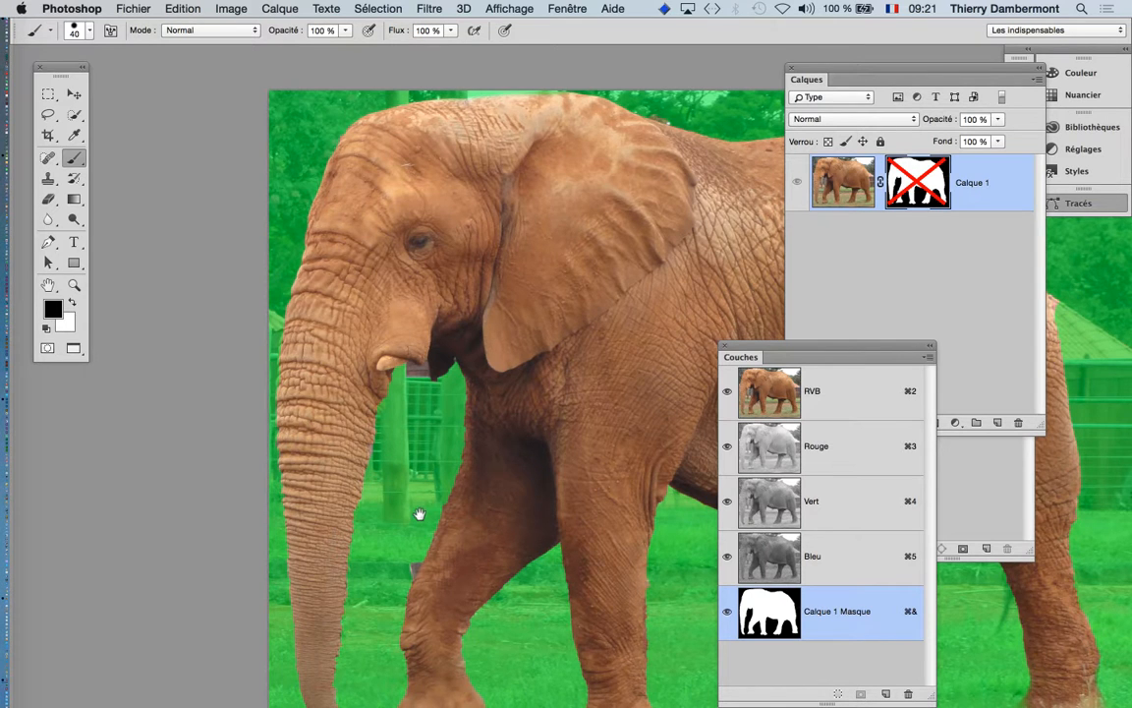
{"action": "left_click_drag", "start_coordinate": [418, 514], "coordinate": [421, 404]}
{"action": "left_click", "coordinate": [377, 531], "text": "super"}
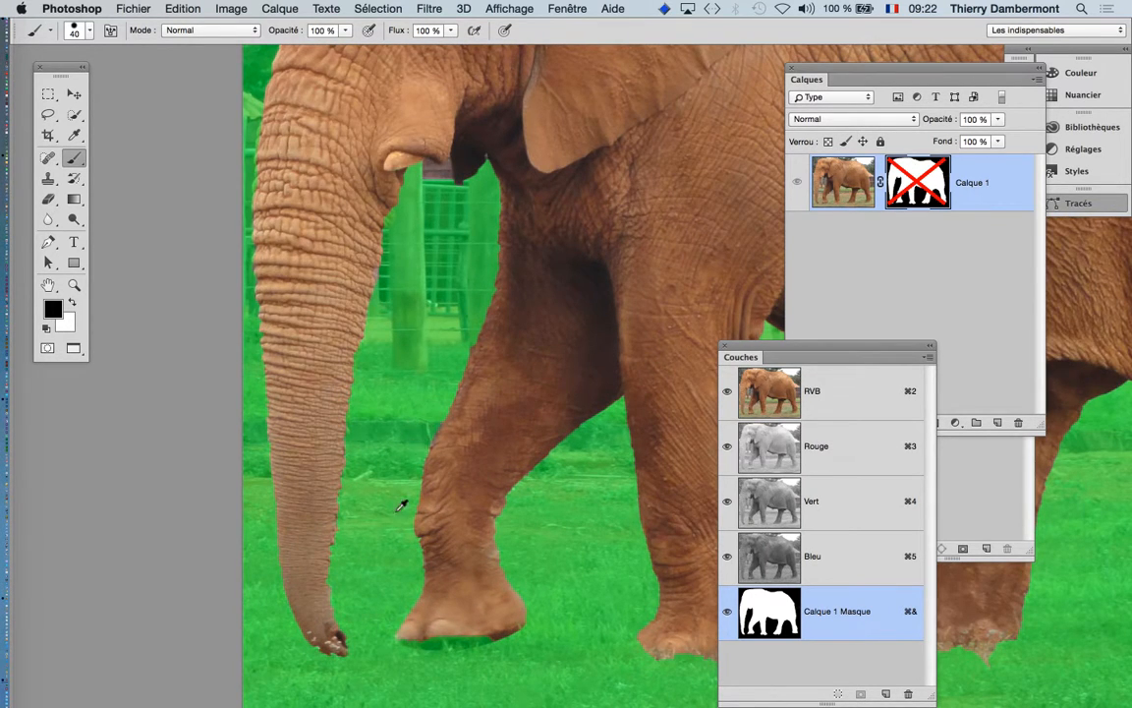
{"action": "scroll", "coordinate": [389, 526], "scroll_direction": "up", "scroll_amount": 2}
- Paint the mask white along the underside of the raised front foot to restore its dark sole
{"action": "left_click_drag", "start_coordinate": [344, 590], "coordinate": [356, 400]}
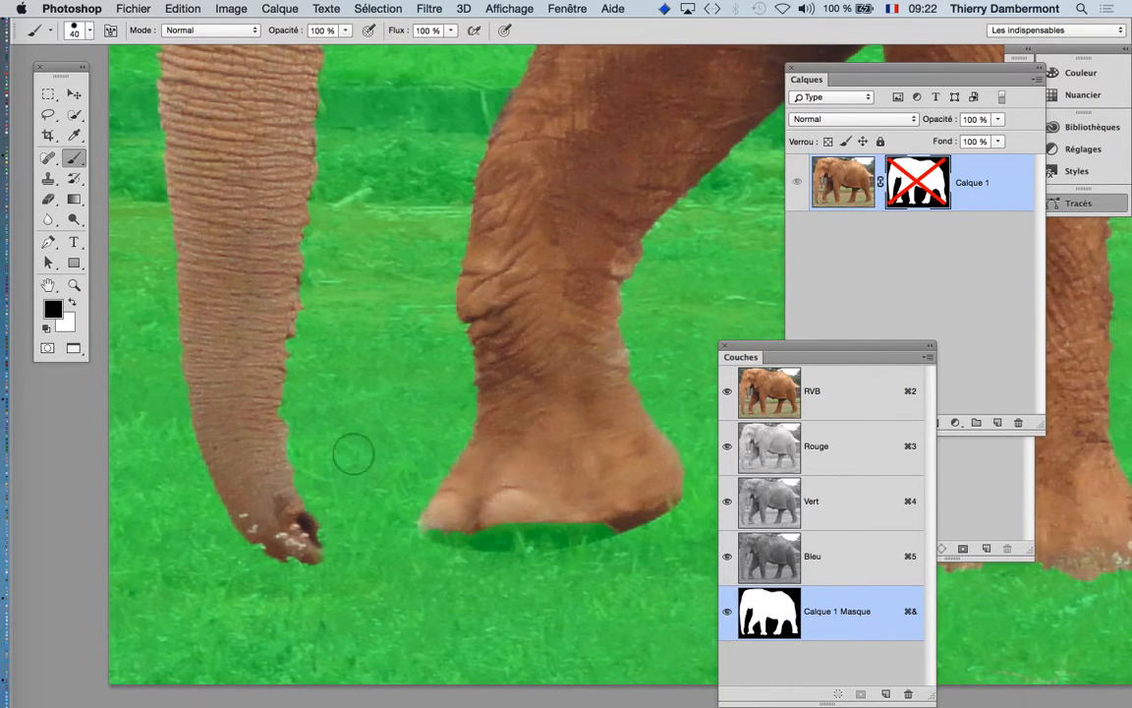
{"action": "key", "text": "x"}
{"action": "left_click_drag", "start_coordinate": [444, 519], "coordinate": [606, 504]}
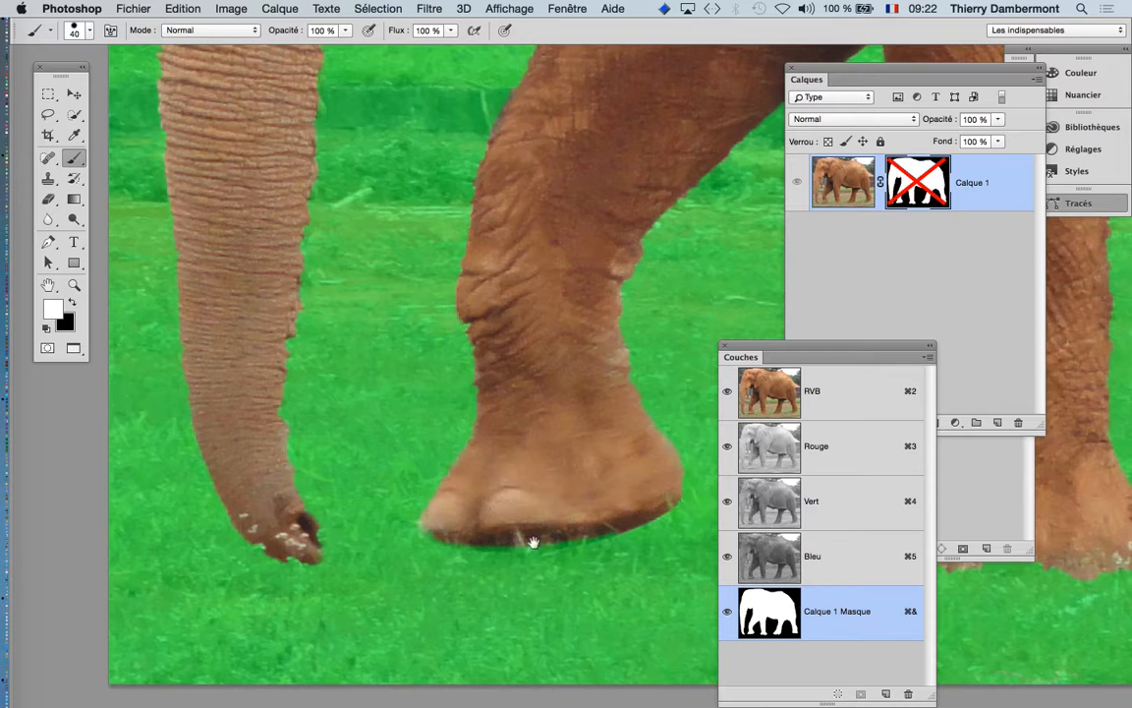
- Paint the mask black beneath the nearer hind foot to trim its ragged grassy edge
{"action": "left_click_drag", "start_coordinate": [531, 541], "coordinate": [328, 584]}
{"action": "mouse_move", "coordinate": [688, 578]}
{"action": "left_mouse_down"}
{"action": "mouse_move", "coordinate": [381, 607]}
{"action": "mouse_move", "coordinate": [382, 588]}
{"action": "mouse_move", "coordinate": [398, 607]}
{"action": "mouse_move", "coordinate": [383, 600]}
{"action": "mouse_move", "coordinate": [536, 614]}
{"action": "mouse_move", "coordinate": [606, 600]}
{"action": "mouse_move", "coordinate": [285, 607]}
{"action": "left_mouse_up"}
{"action": "left_click_drag", "start_coordinate": [437, 589], "coordinate": [309, 589]}
{"action": "left_click_drag", "start_coordinate": [570, 587], "coordinate": [299, 585]}
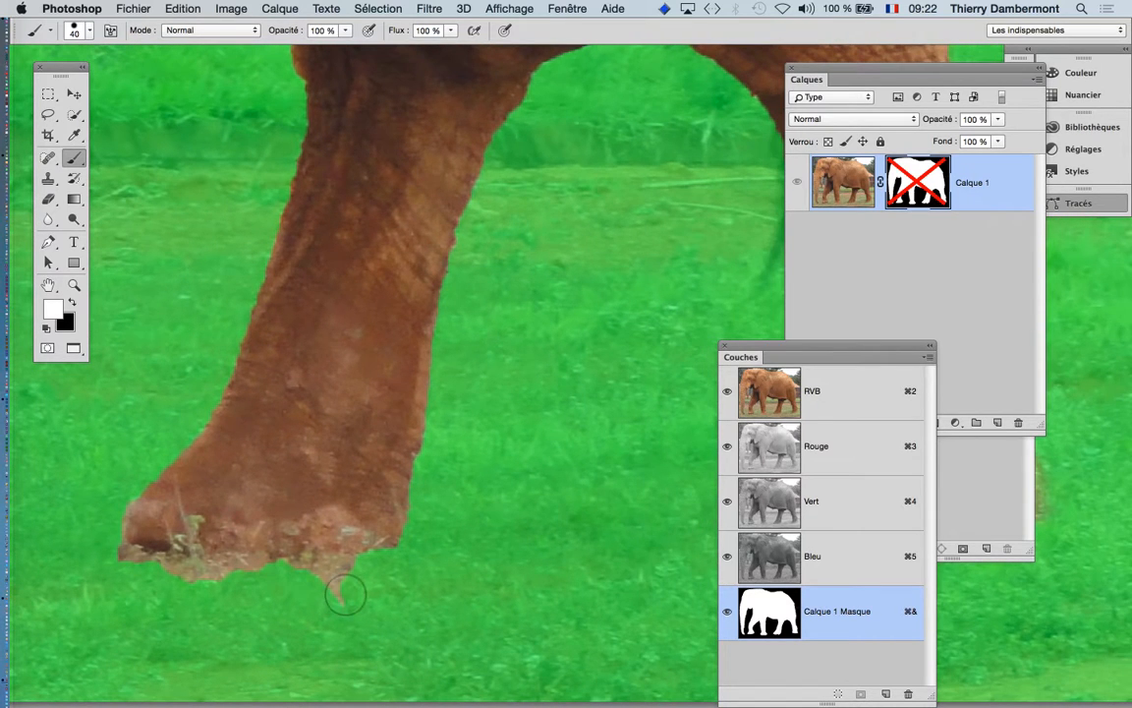
{"action": "key", "text": "x"}
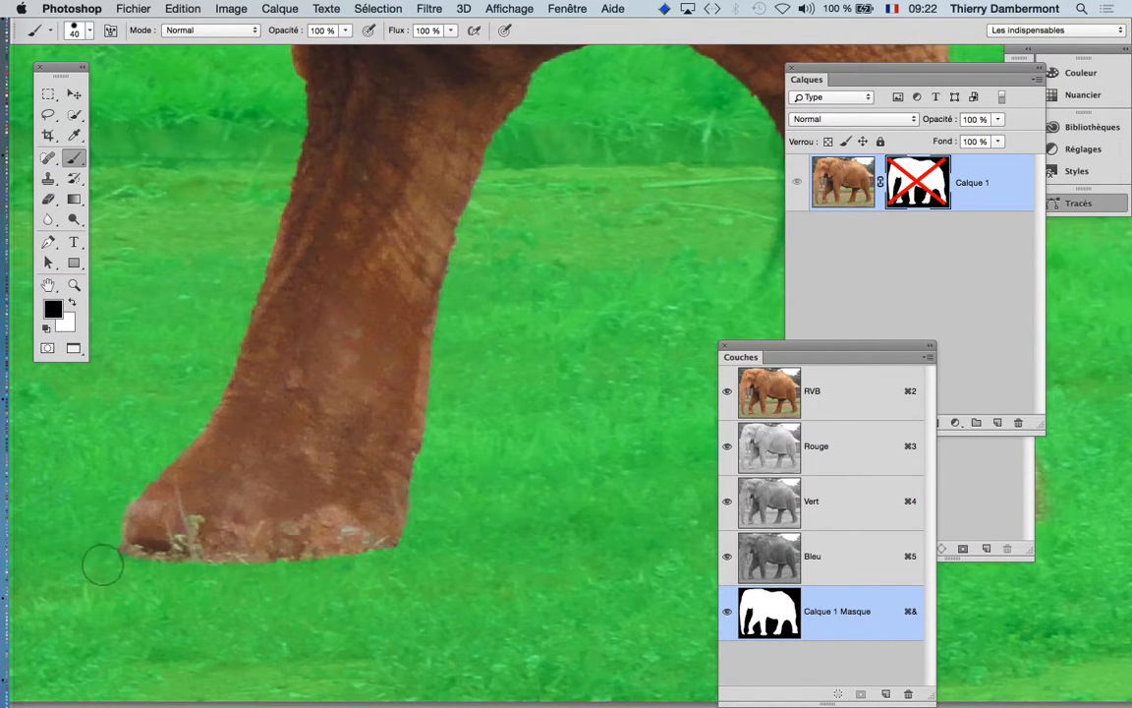
{"action": "left_click_drag", "start_coordinate": [424, 536], "coordinate": [253, 586]}
- Paint the mask white over the base of the rearmost foot to bring it back
{"action": "left_click_drag", "start_coordinate": [604, 569], "coordinate": [139, 599]}
{"action": "key", "text": "x"}
{"action": "mouse_move", "coordinate": [228, 573]}
{"action": "left_mouse_down"}
{"action": "mouse_move", "coordinate": [233, 584]}
{"action": "mouse_move", "coordinate": [374, 579]}
{"action": "mouse_move", "coordinate": [390, 542]}
{"action": "left_mouse_up"}
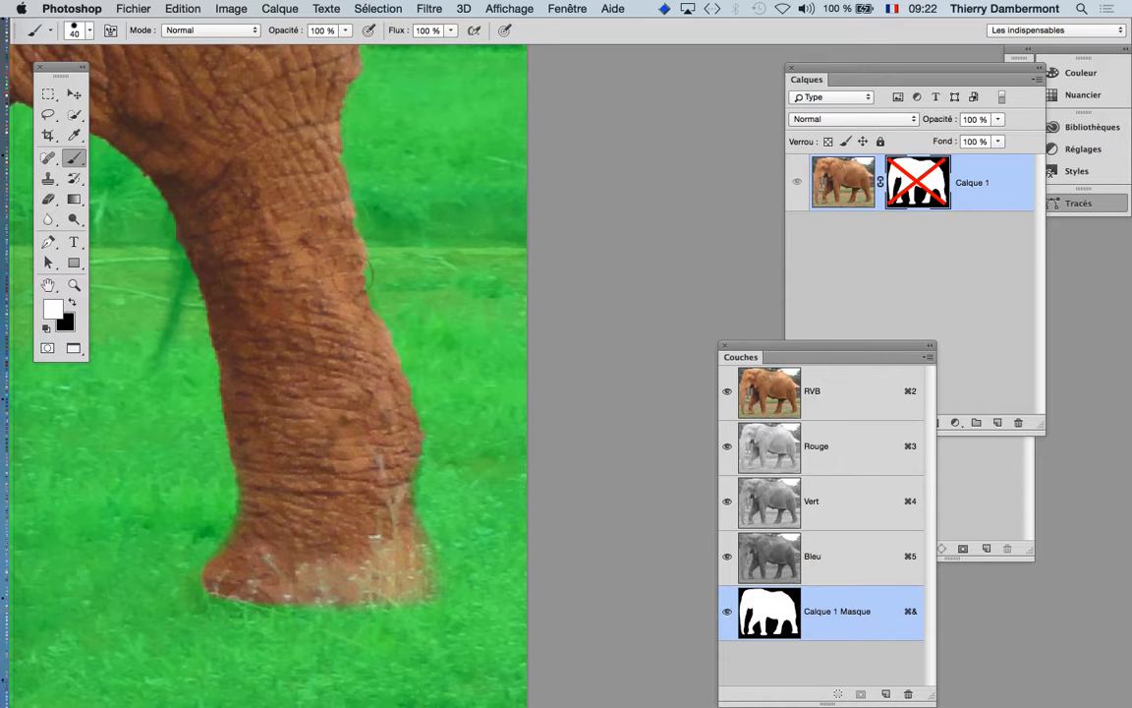
{"action": "left_click_drag", "start_coordinate": [342, 329], "coordinate": [360, 521]}
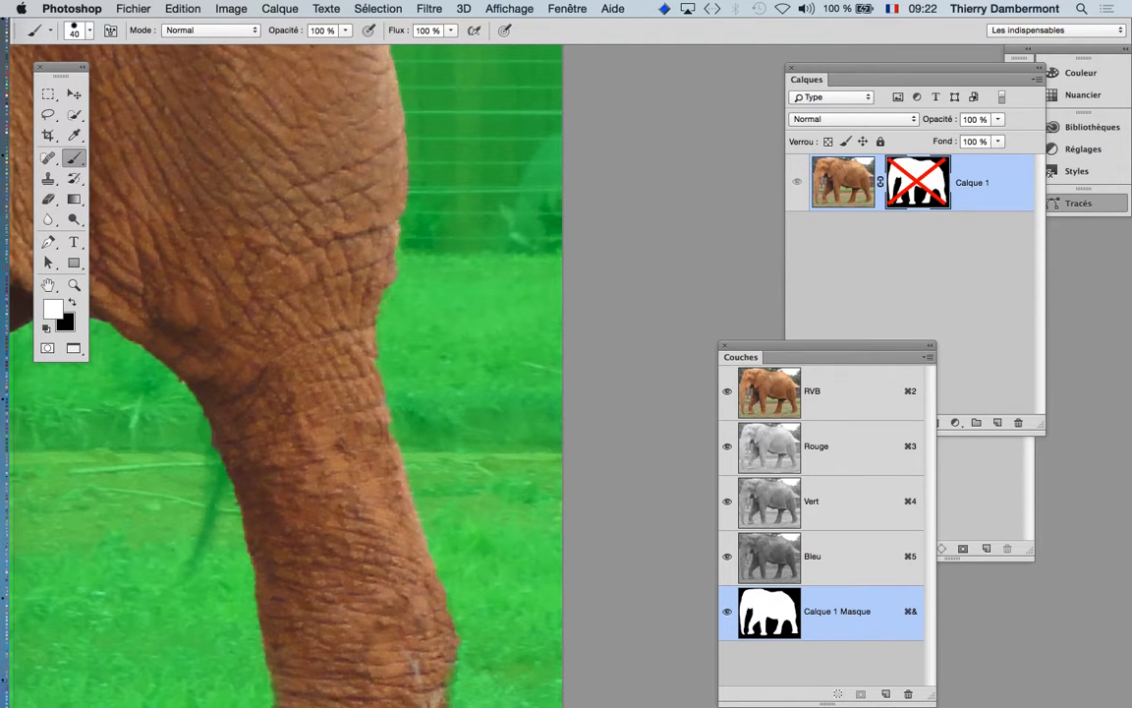
- Paint the mask white along the hind leg's rear edge, and paint it black along the contour of the back above the rump
{"action": "mouse_move", "coordinate": [350, 384]}
{"action": "left_mouse_down"}
{"action": "mouse_move", "coordinate": [372, 274]}
{"action": "mouse_move", "coordinate": [369, 177]}
{"action": "left_mouse_up"}
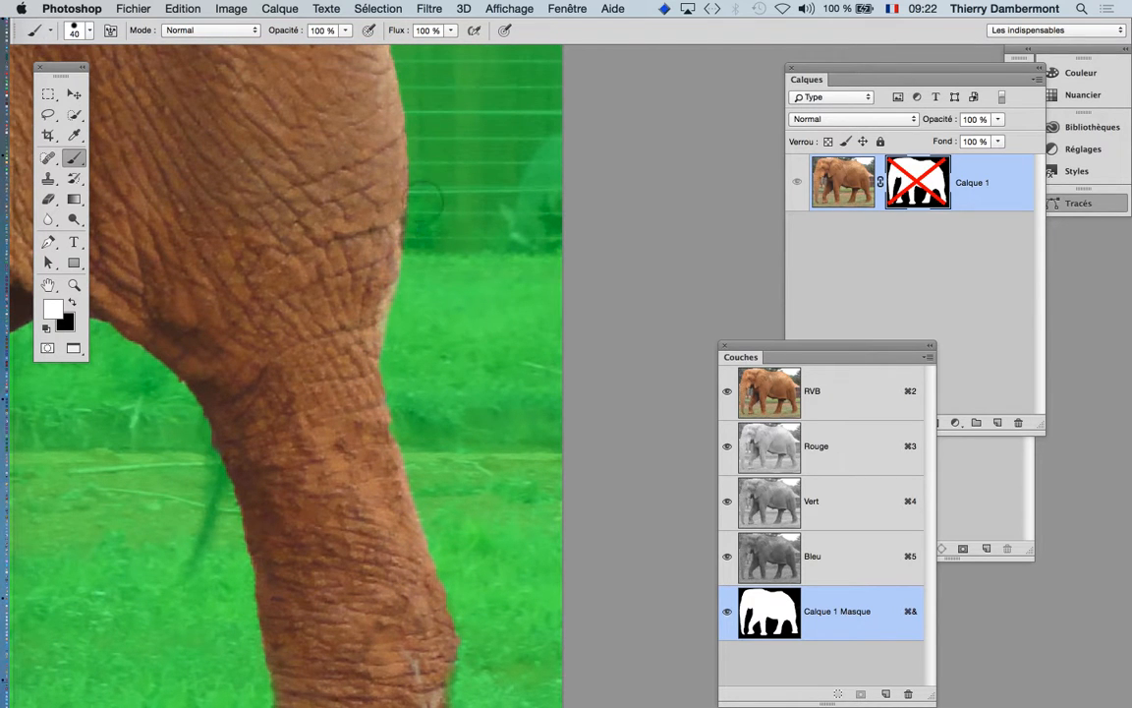
{"action": "key", "text": "x"}
{"action": "left_click", "coordinate": [413, 314], "text": "alt+super"}
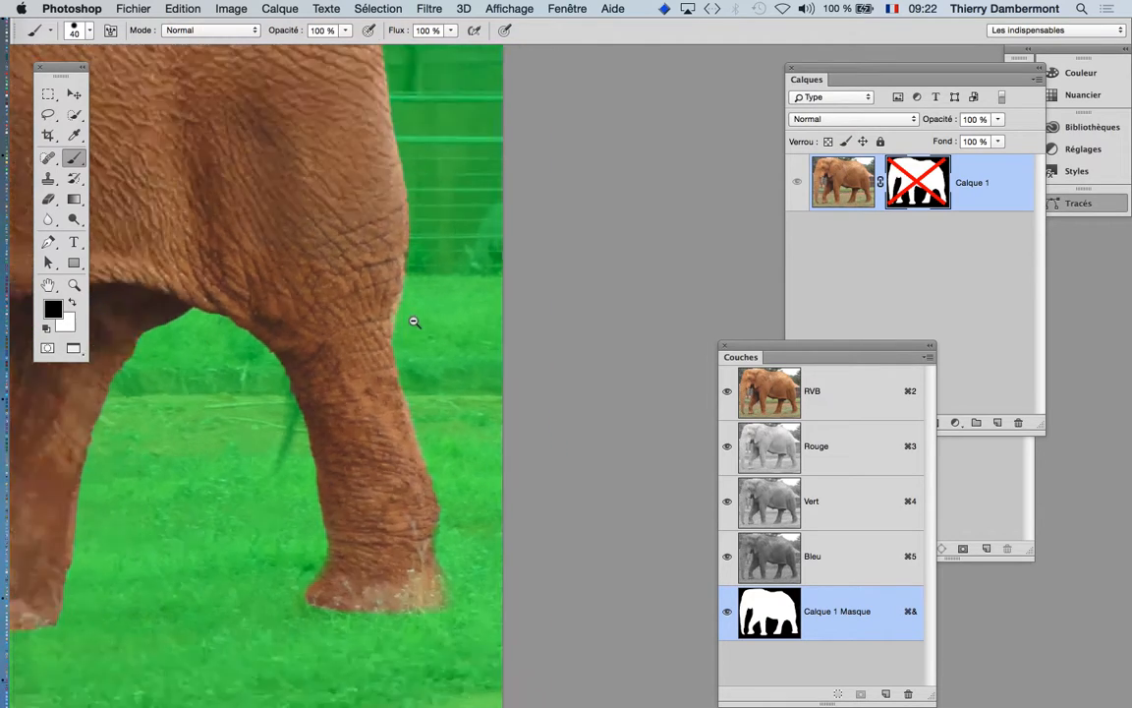
{"action": "left_click", "coordinate": [413, 321], "text": "alt+super"}
{"action": "left_click_drag", "start_coordinate": [413, 321], "coordinate": [413, 460]}
{"action": "left_click_drag", "start_coordinate": [363, 381], "coordinate": [464, 447]}
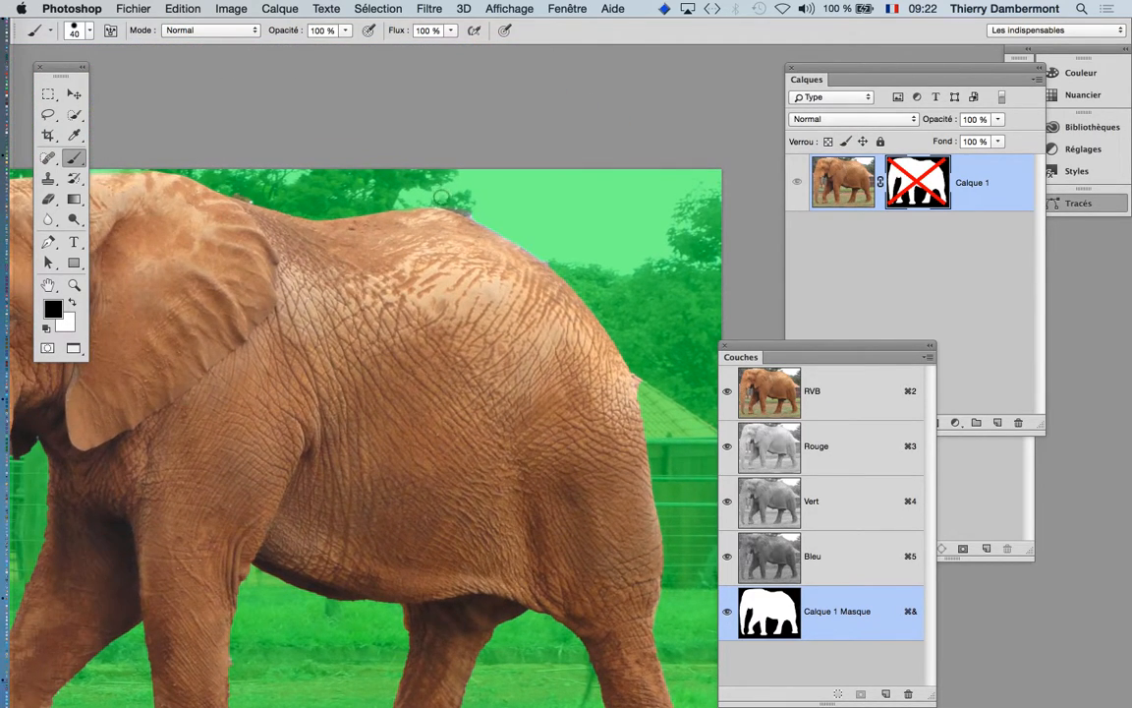
{"action": "left_click_drag", "start_coordinate": [434, 198], "coordinate": [542, 251]}
- Inspect the mask edges around the head, ear, mouth and front legs, and view the whole elephant
{"action": "left_click_drag", "start_coordinate": [457, 279], "coordinate": [606, 295]}
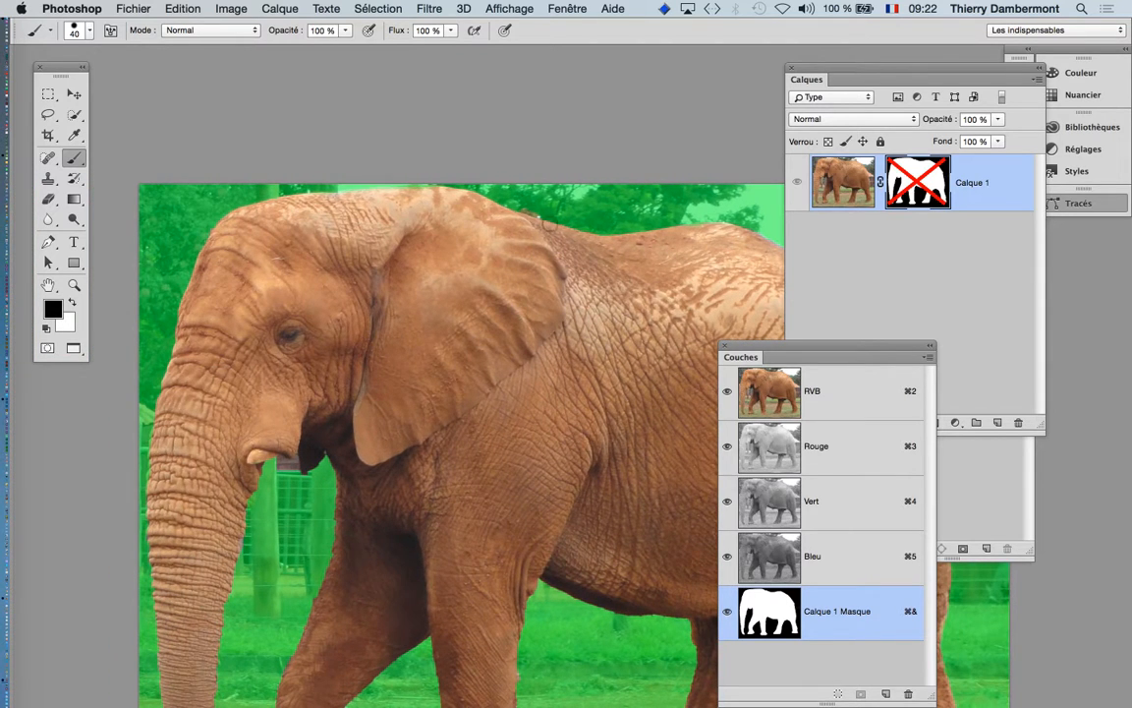
{"action": "left_click_drag", "start_coordinate": [274, 239], "coordinate": [298, 190]}
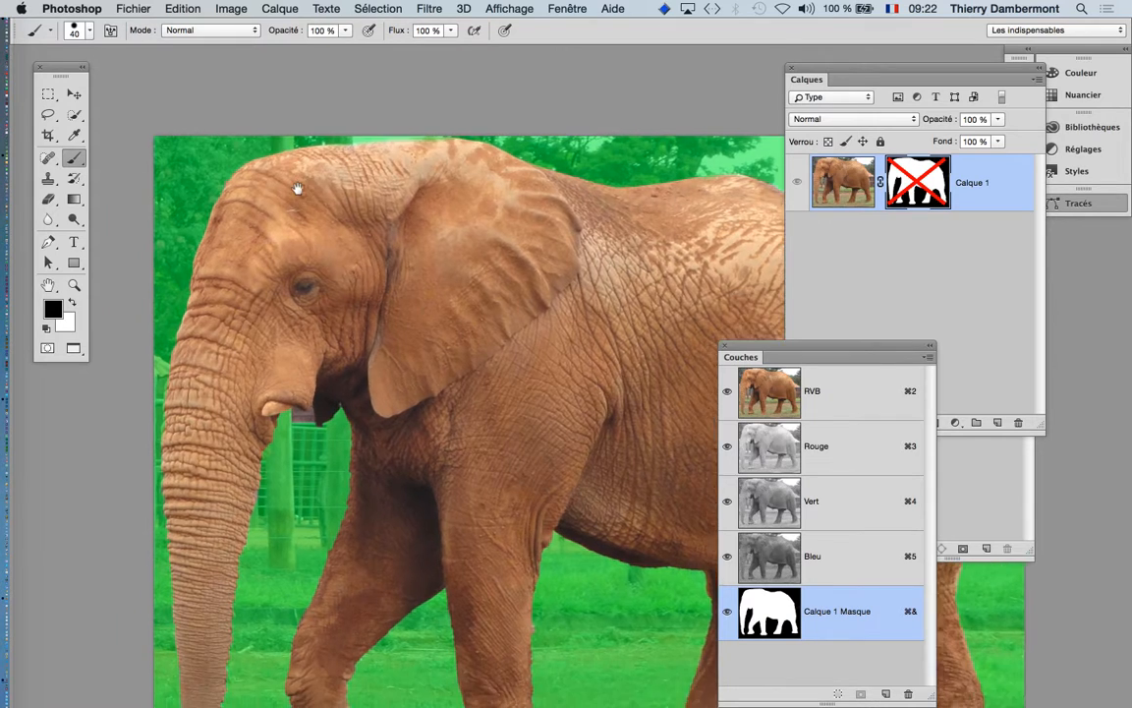
{"action": "left_click_drag", "start_coordinate": [308, 389], "coordinate": [313, 333]}
{"action": "scroll", "coordinate": [322, 360], "scroll_direction": "up", "scroll_amount": 2}
{"action": "scroll", "coordinate": [328, 356], "scroll_direction": "up", "scroll_amount": 1}
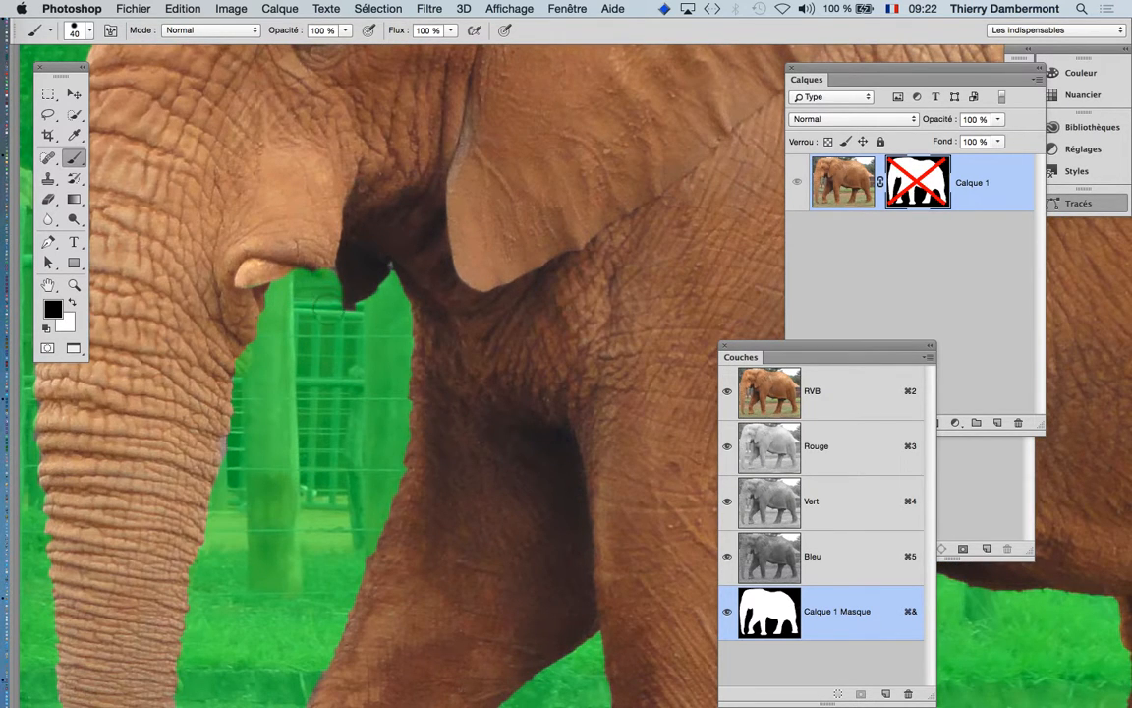
{"action": "scroll", "coordinate": [473, 371], "scroll_direction": "down", "scroll_amount": 4}
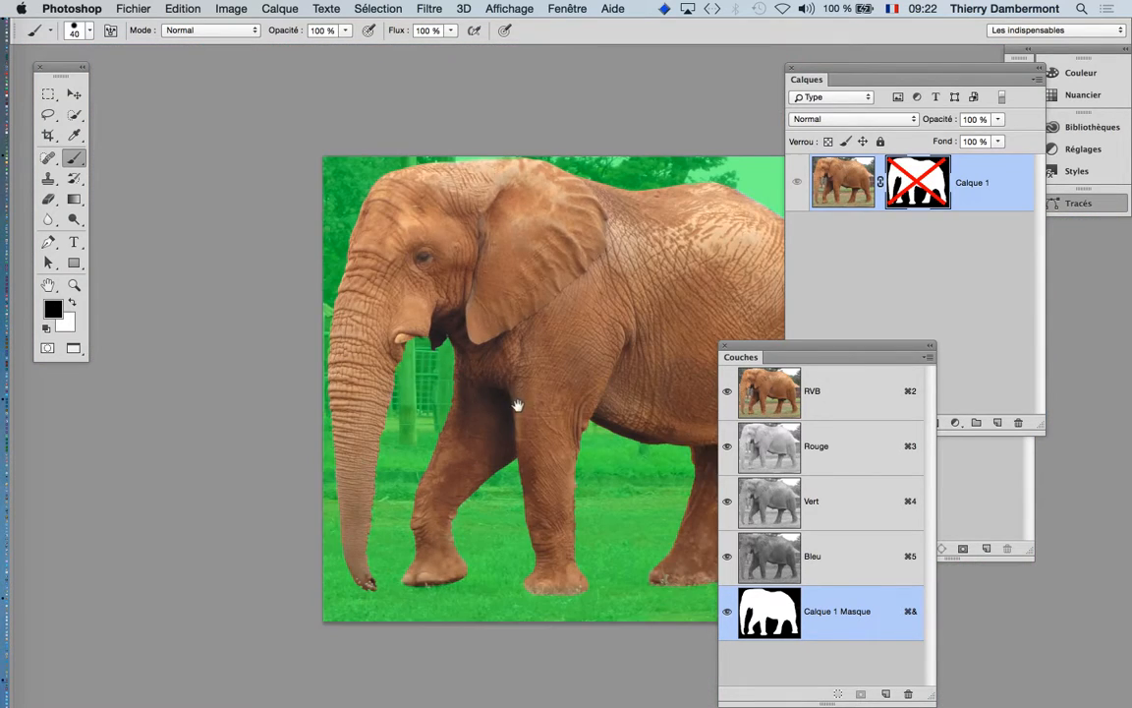
{"action": "left_click_drag", "start_coordinate": [518, 403], "coordinate": [392, 348]}
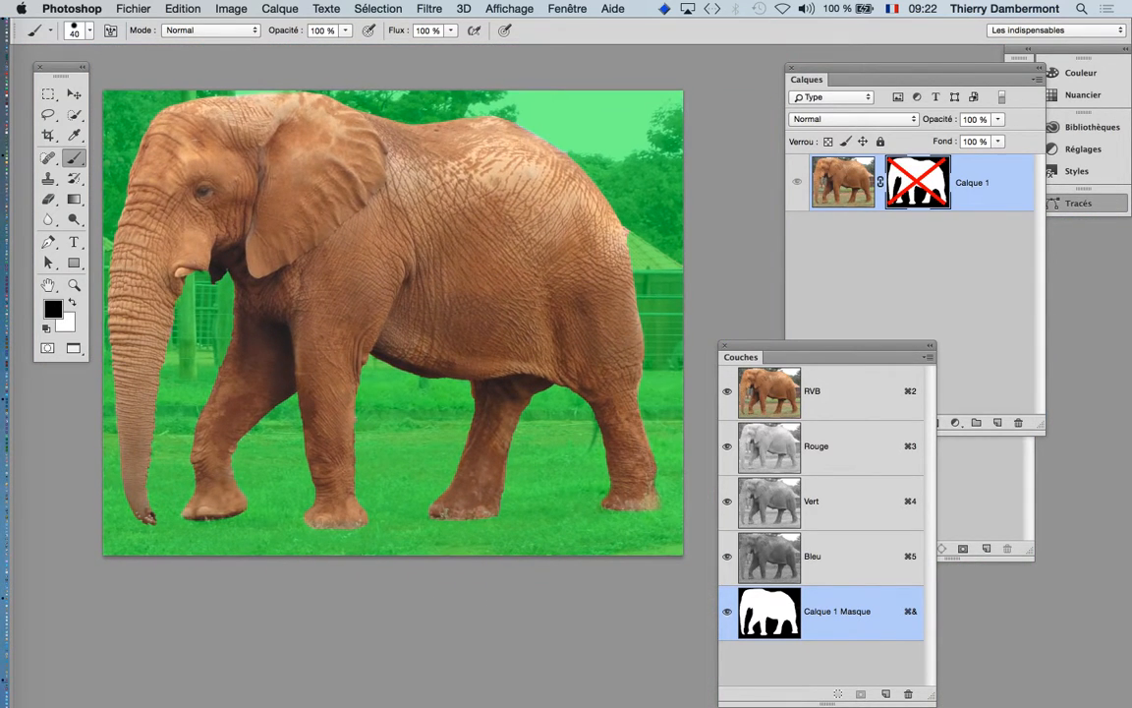
- Return to the standard screen mode and float Calque 1.psb in a separate window beside prairie et elephant - 02.psd
{"action": "key", "text": "f"}
{"action": "key", "text": "f"}
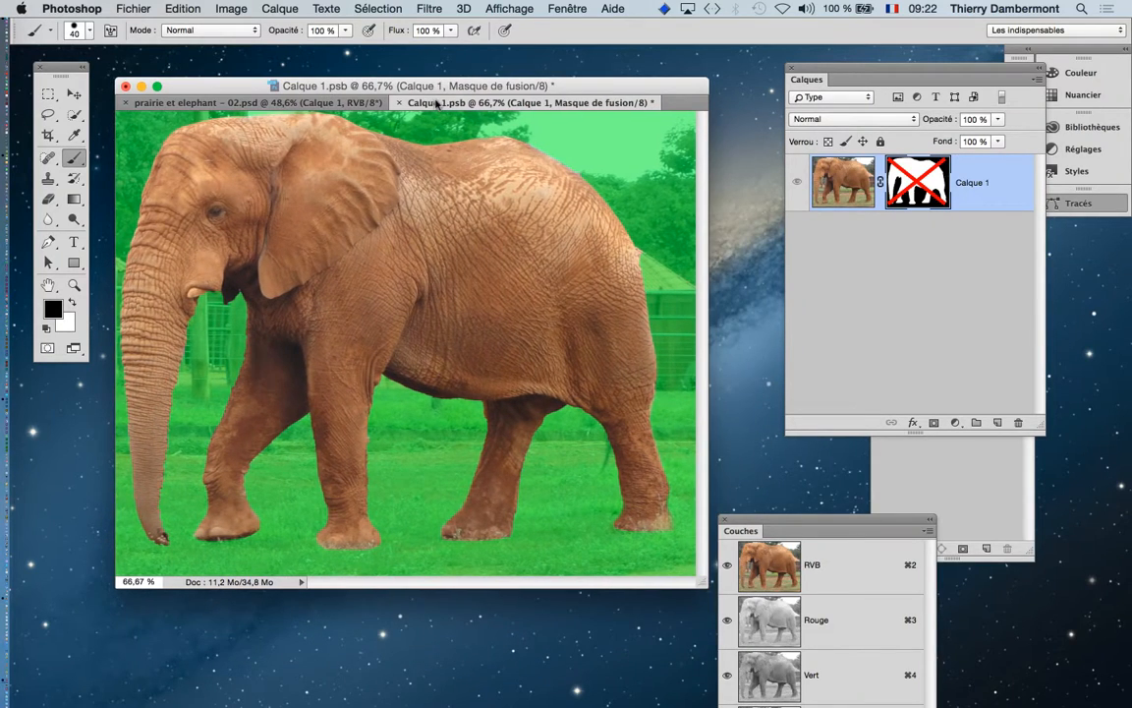
{"action": "left_click_drag", "start_coordinate": [433, 103], "coordinate": [565, 201]}
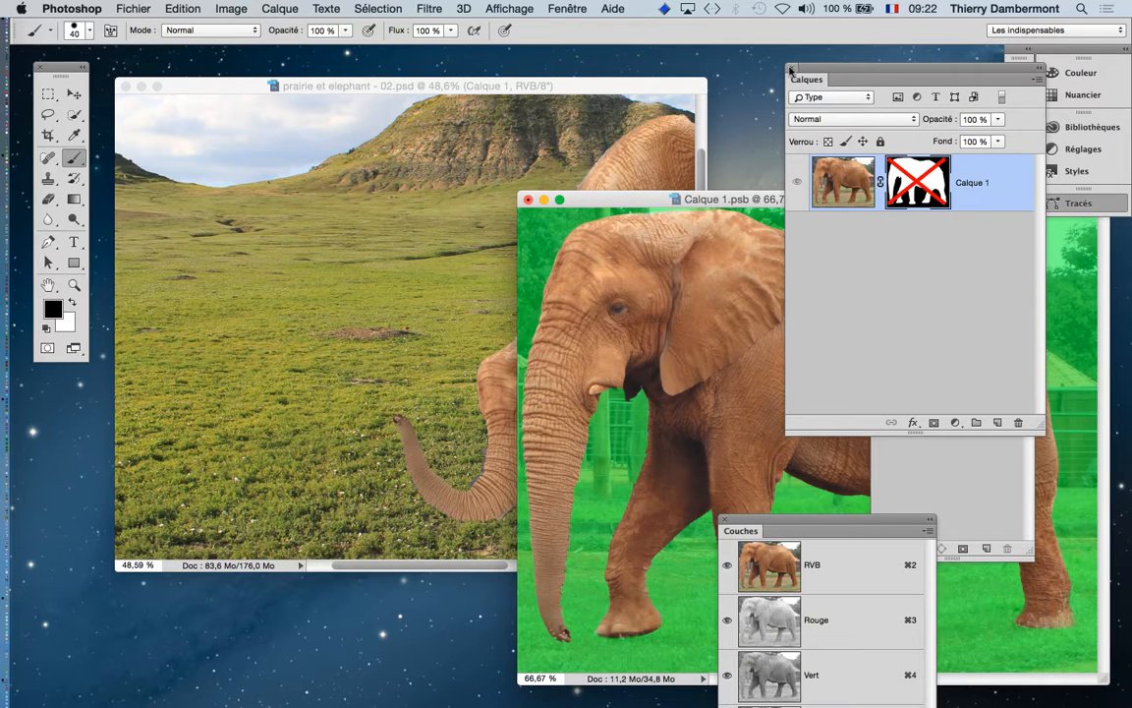
- Close the Layers, Channels and Paths panels to clear the view of the whole elephant in Calque 1.psb
{"action": "left_click", "coordinate": [792, 71]}
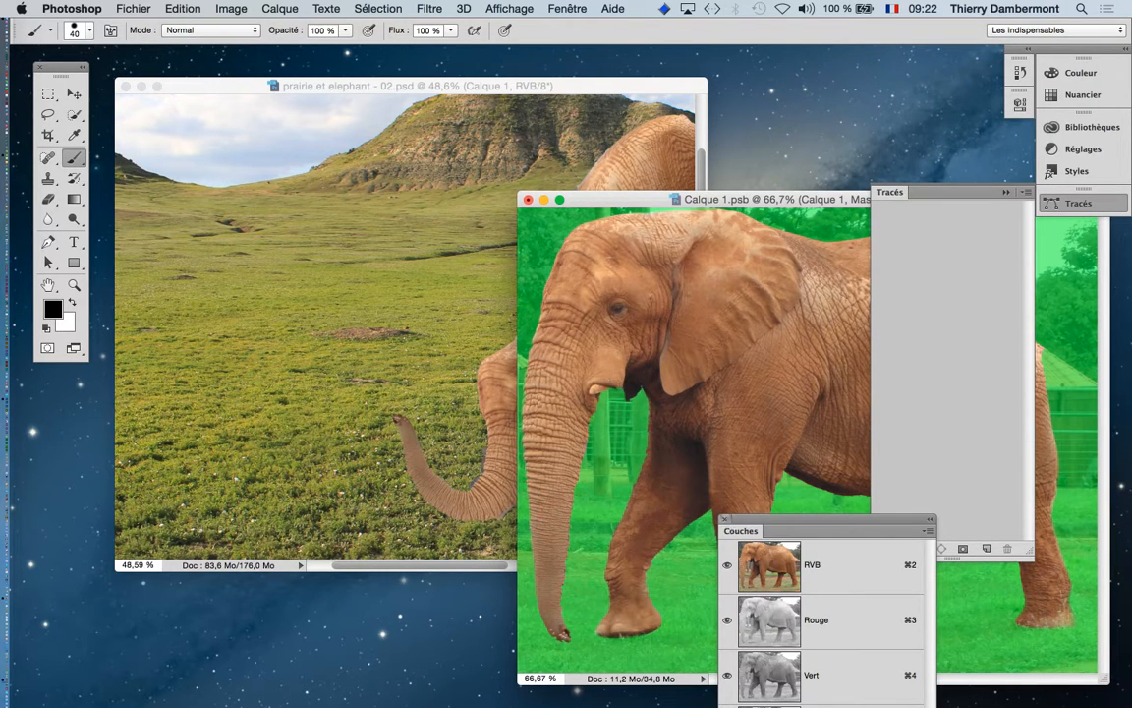
{"action": "left_click", "coordinate": [724, 519]}
{"action": "left_click", "coordinate": [871, 186]}
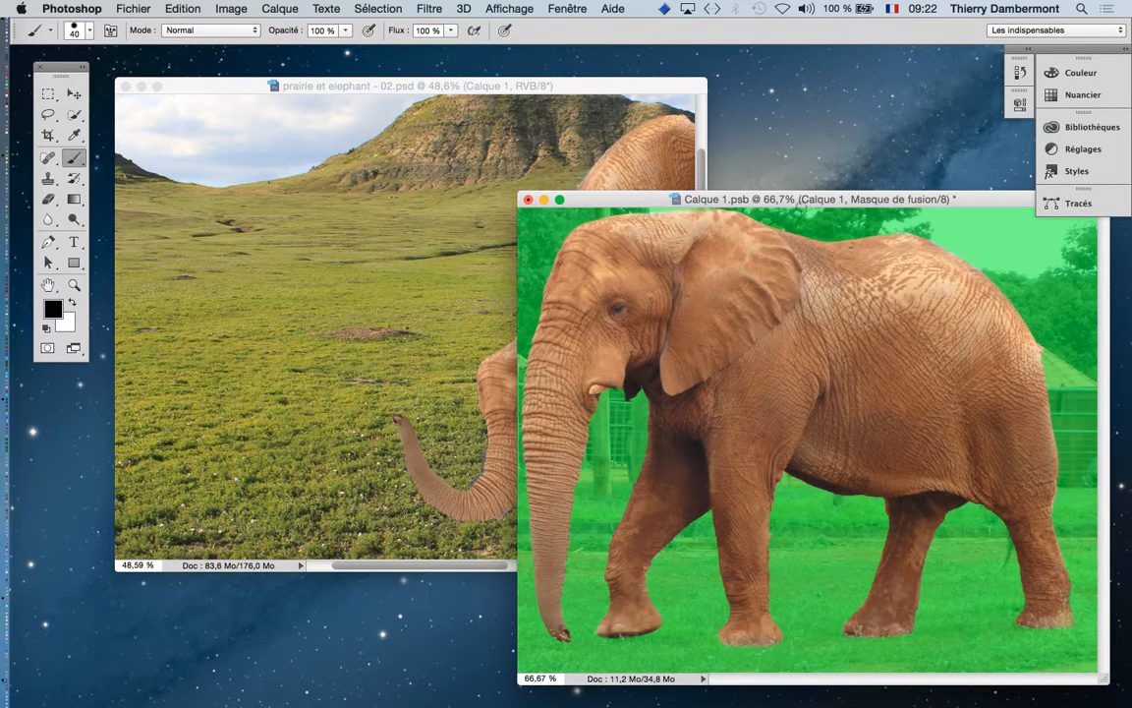
{"action": "scroll", "coordinate": [829, 315], "scroll_direction": "down", "scroll_amount": 3}
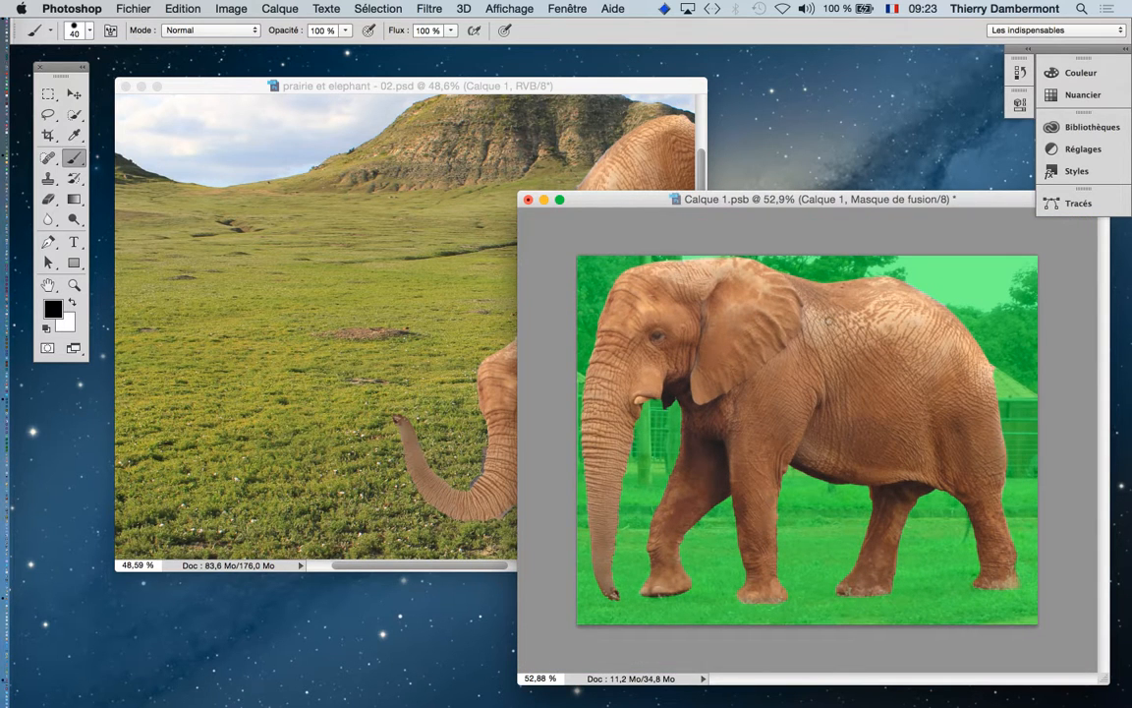
{"action": "left_click", "coordinate": [123, 8]}
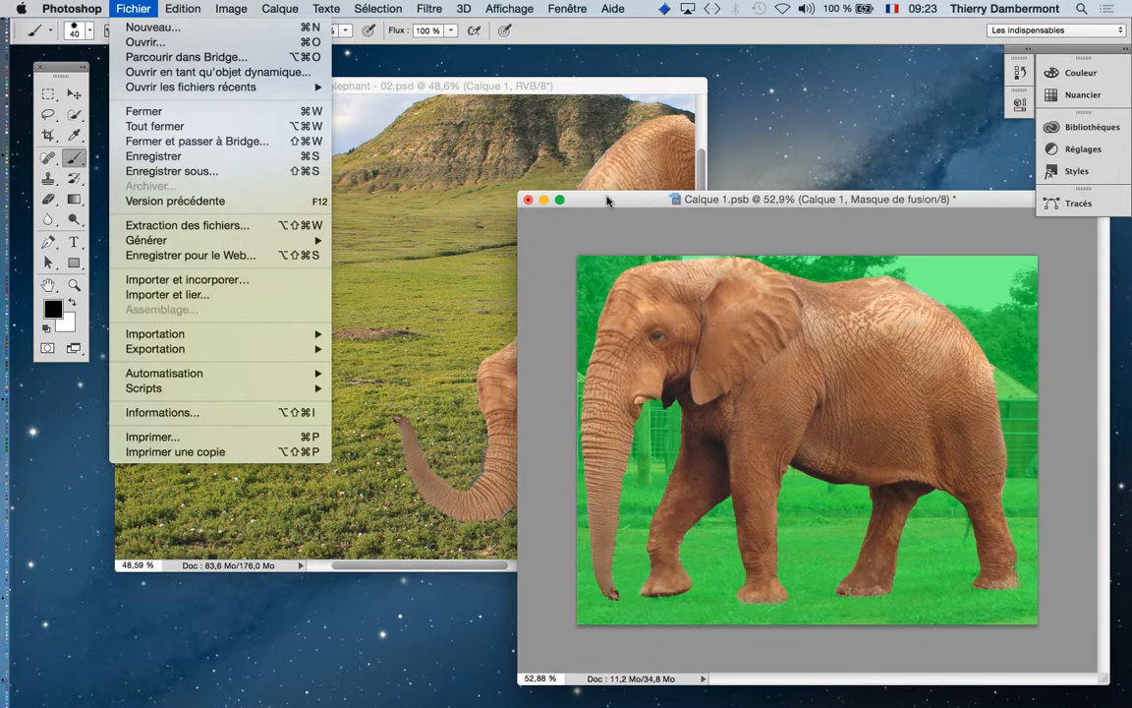
{"action": "left_click", "coordinate": [608, 201]}
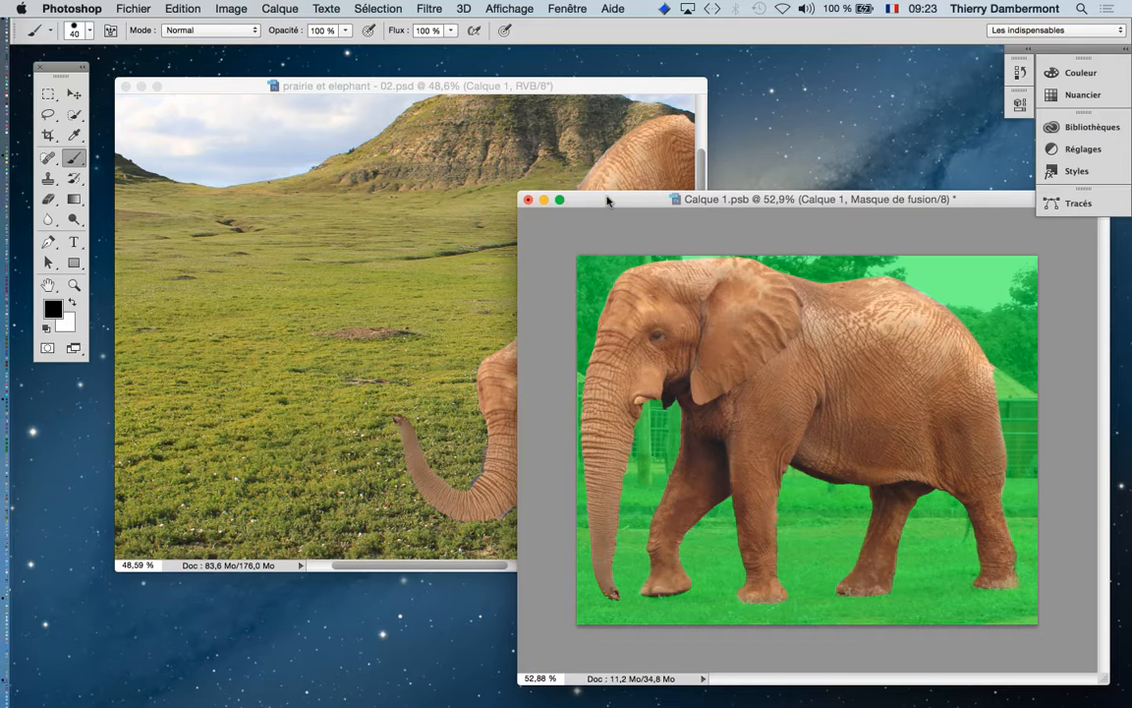
- Examine the warped elephant in prairie et elephant - 02.psd closely around the trunk, mouth and front legs
{"action": "left_click", "coordinate": [440, 84]}
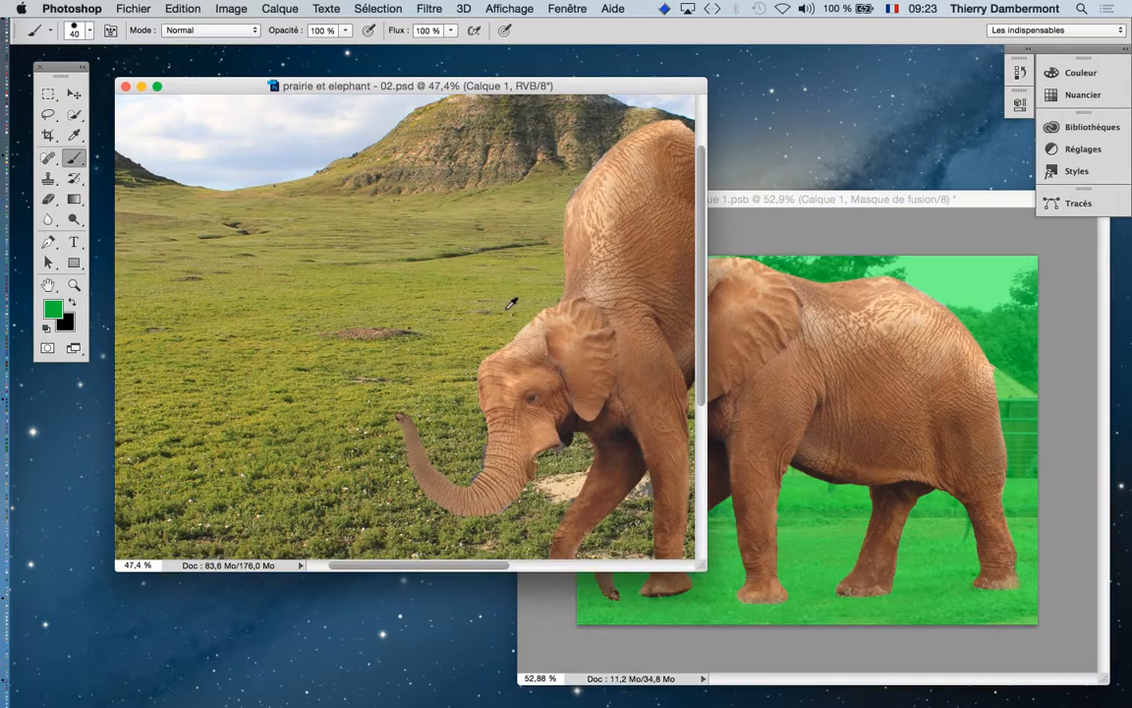
{"action": "scroll", "coordinate": [511, 304], "scroll_direction": "down", "scroll_amount": 4}
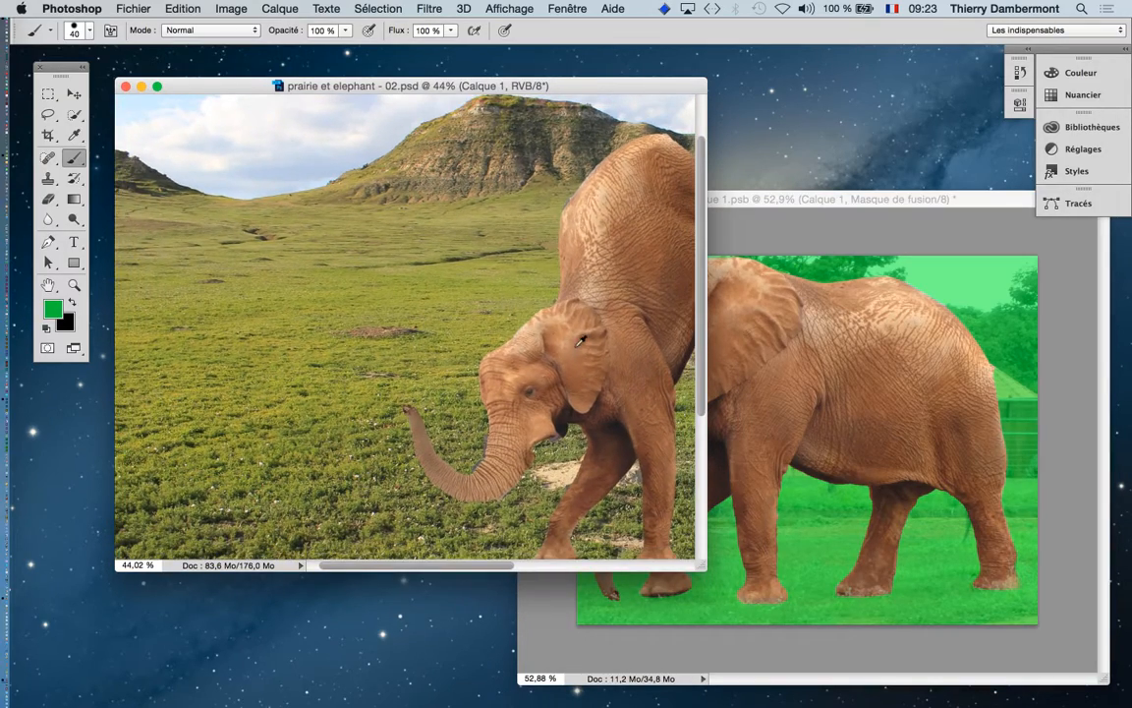
{"action": "scroll", "coordinate": [579, 341], "scroll_direction": "down", "scroll_amount": 5}
{"action": "left_click_drag", "start_coordinate": [517, 344], "coordinate": [385, 255]}
{"action": "scroll", "coordinate": [375, 319], "scroll_direction": "up", "scroll_amount": 1}
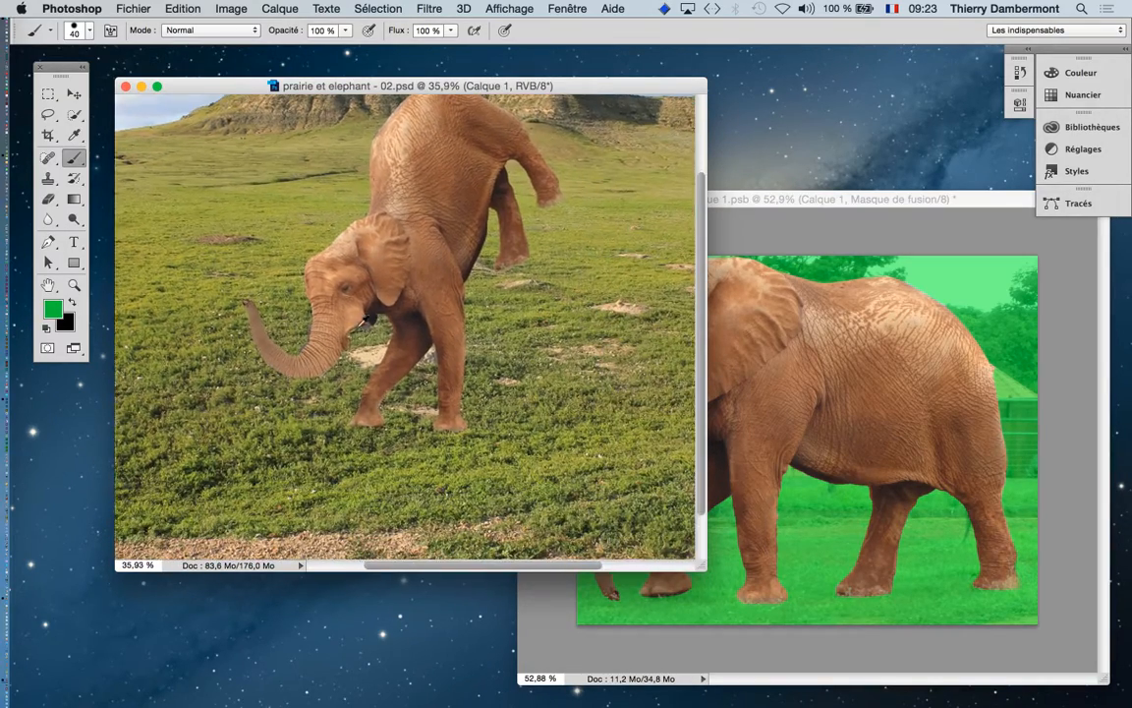
{"action": "scroll", "coordinate": [363, 319], "scroll_direction": "up", "scroll_amount": 6}
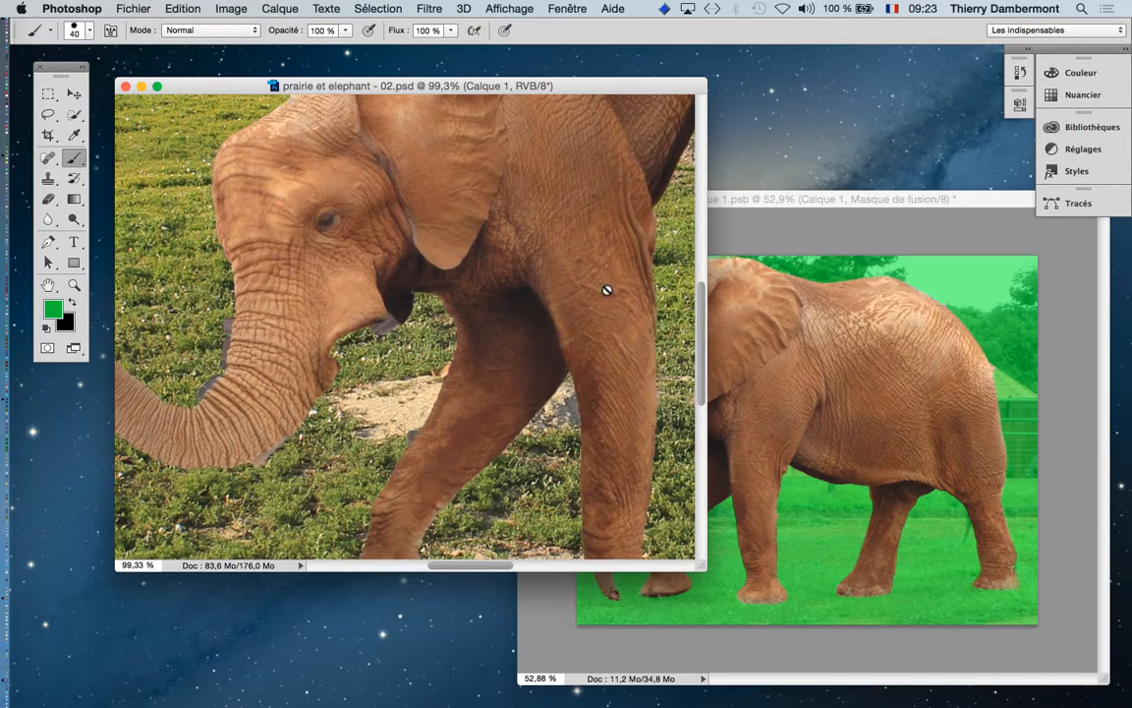
- Save the smart object Calque 1.psb to update the elephant in prairie et elephant - 02.psd
{"action": "left_click", "coordinate": [808, 200]}
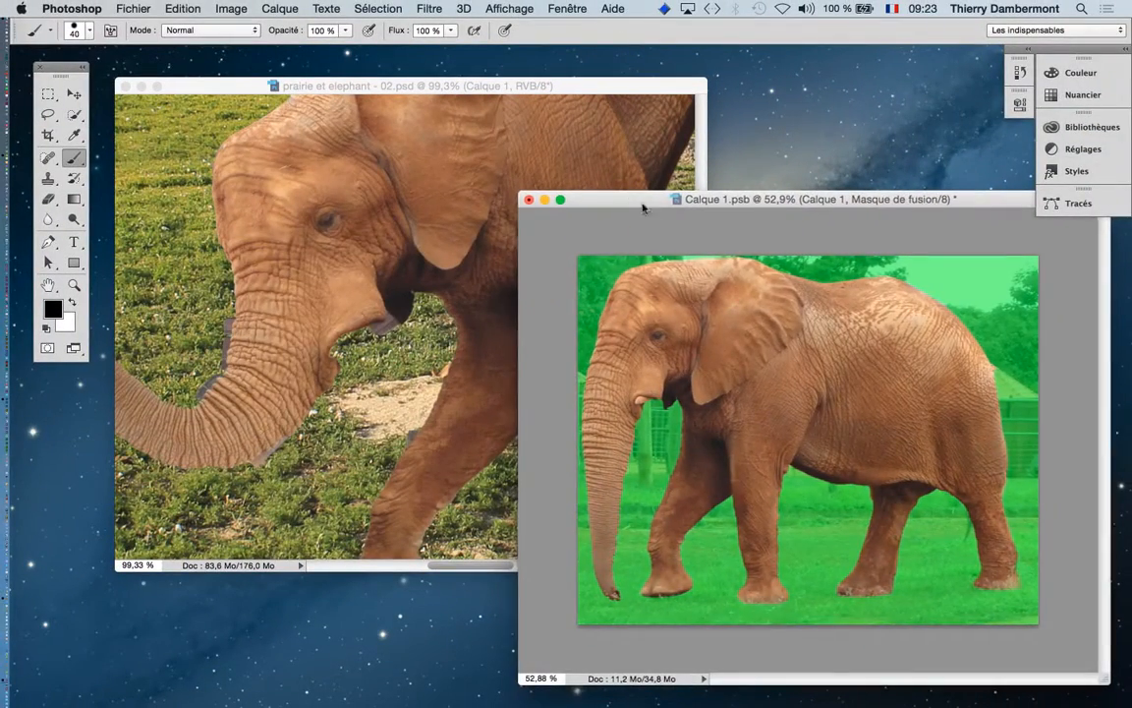
{"action": "left_click_drag", "start_coordinate": [631, 202], "coordinate": [644, 209]}
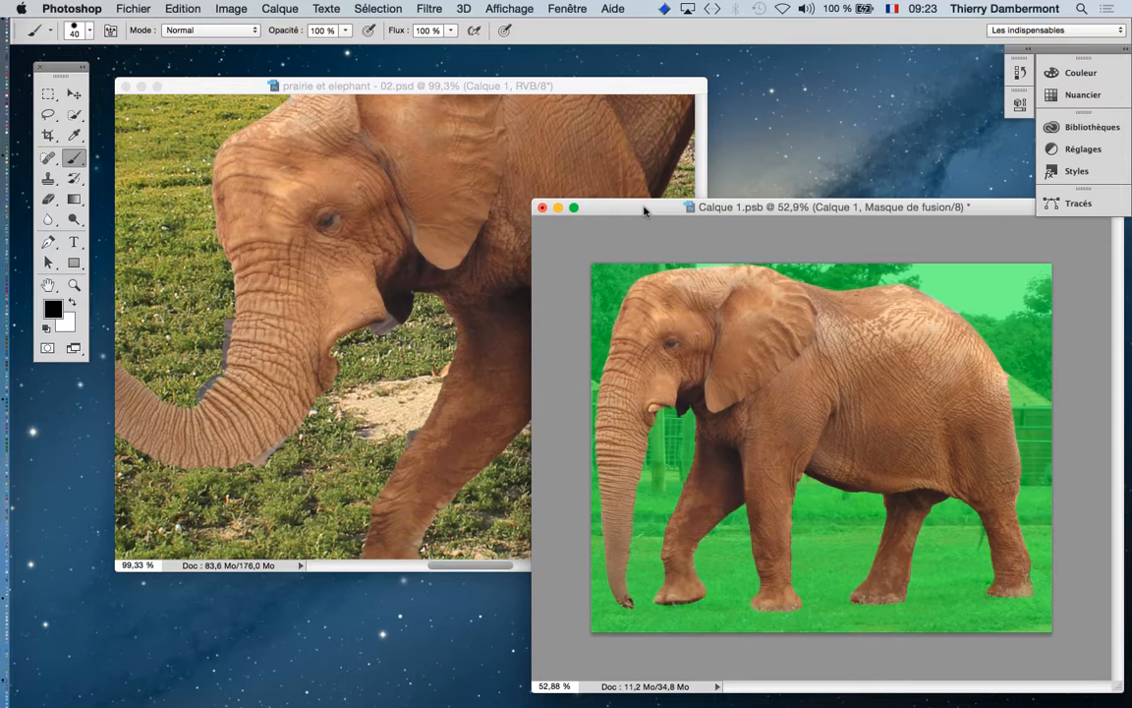
{"action": "key", "text": "super+s"}
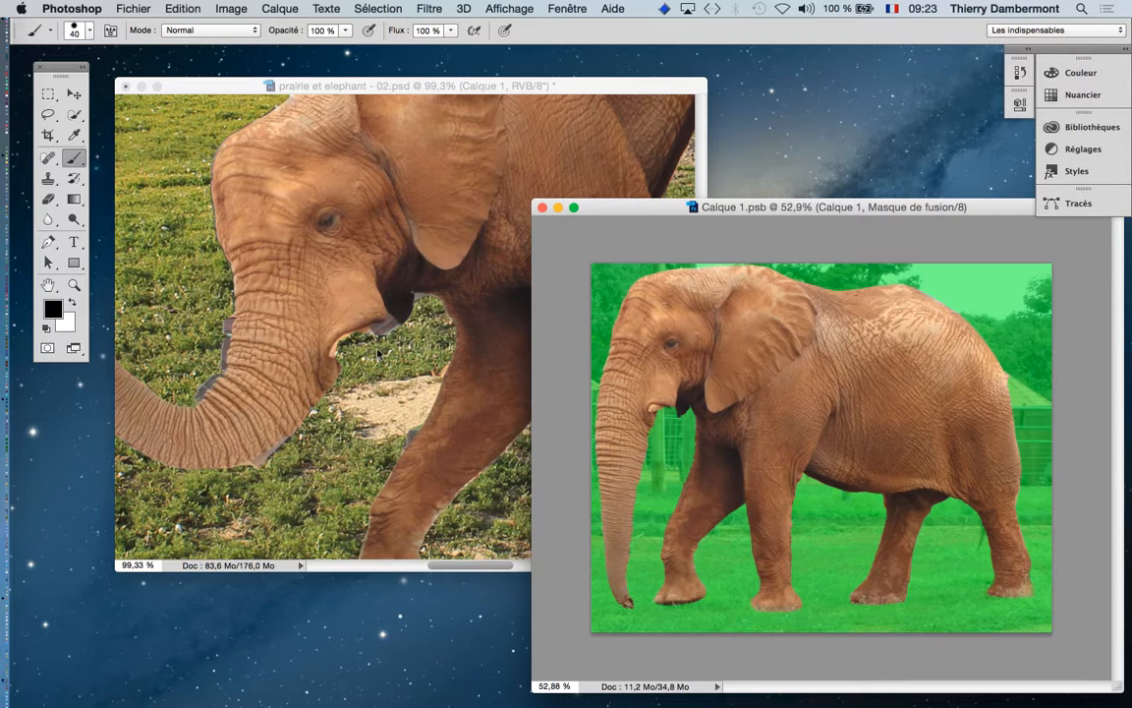
- Check the updated trunk and mouth edges in prairie et elephant - 02.psd and display that document in full-screen mode
{"action": "scroll", "coordinate": [391, 339], "scroll_direction": "up", "scroll_amount": 1}
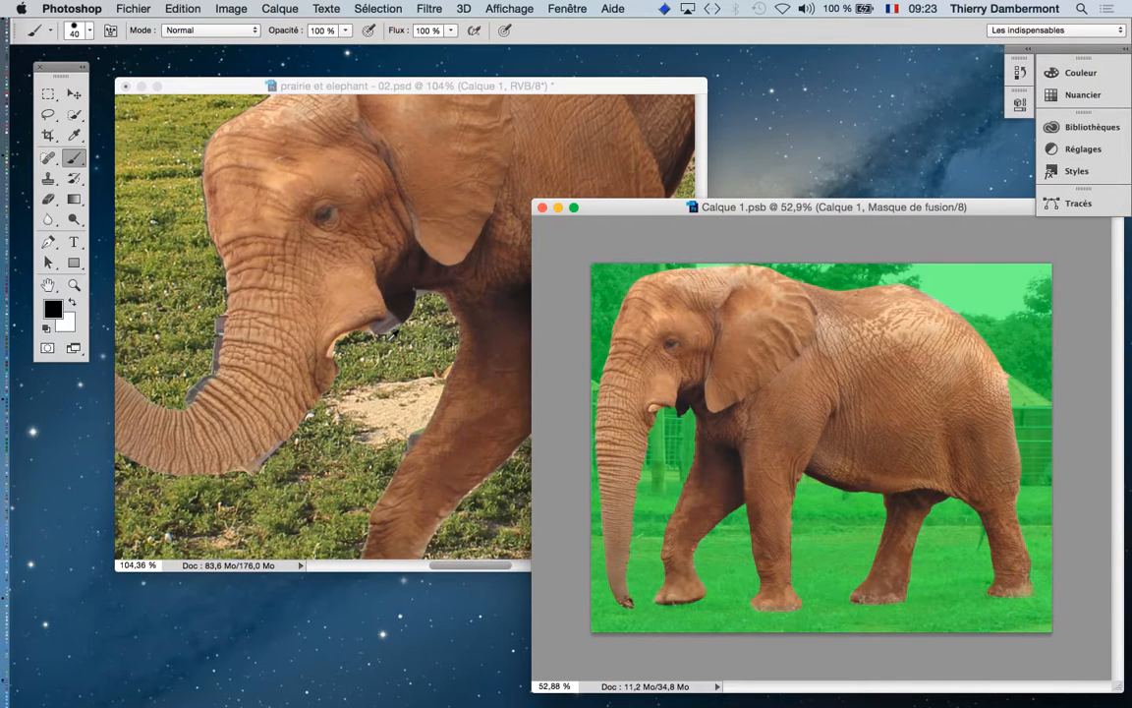
{"action": "scroll", "coordinate": [392, 334], "scroll_direction": "up", "scroll_amount": 1}
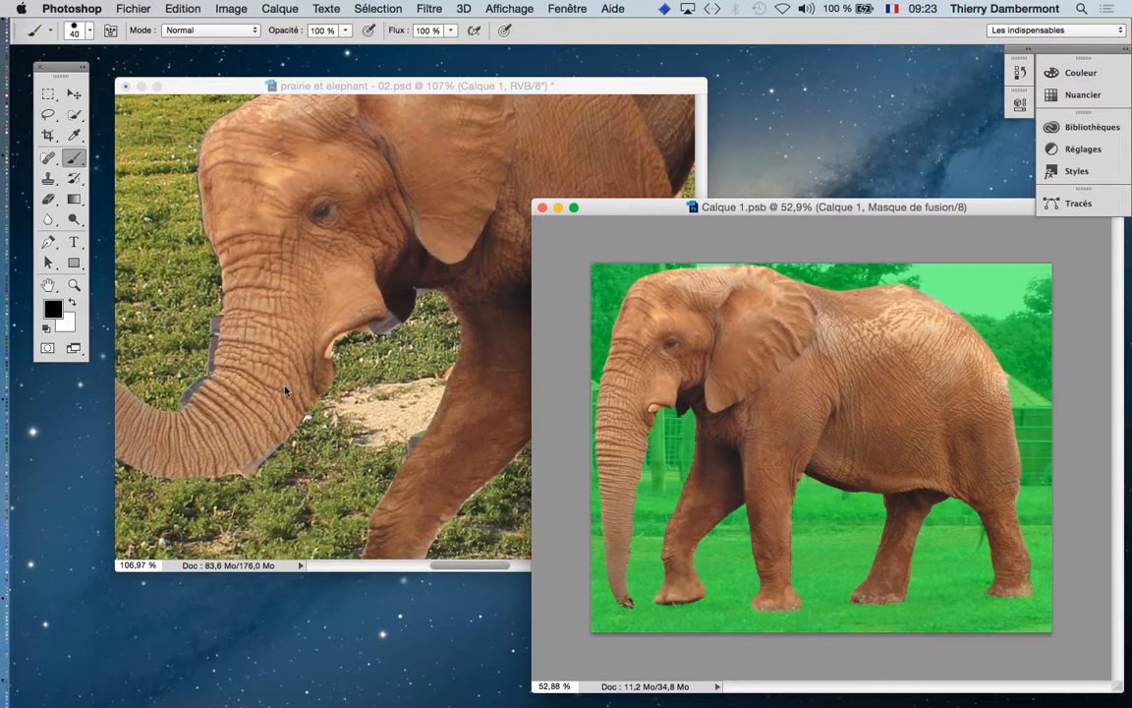
{"action": "scroll", "coordinate": [335, 369], "scroll_direction": "up", "scroll_amount": 3}
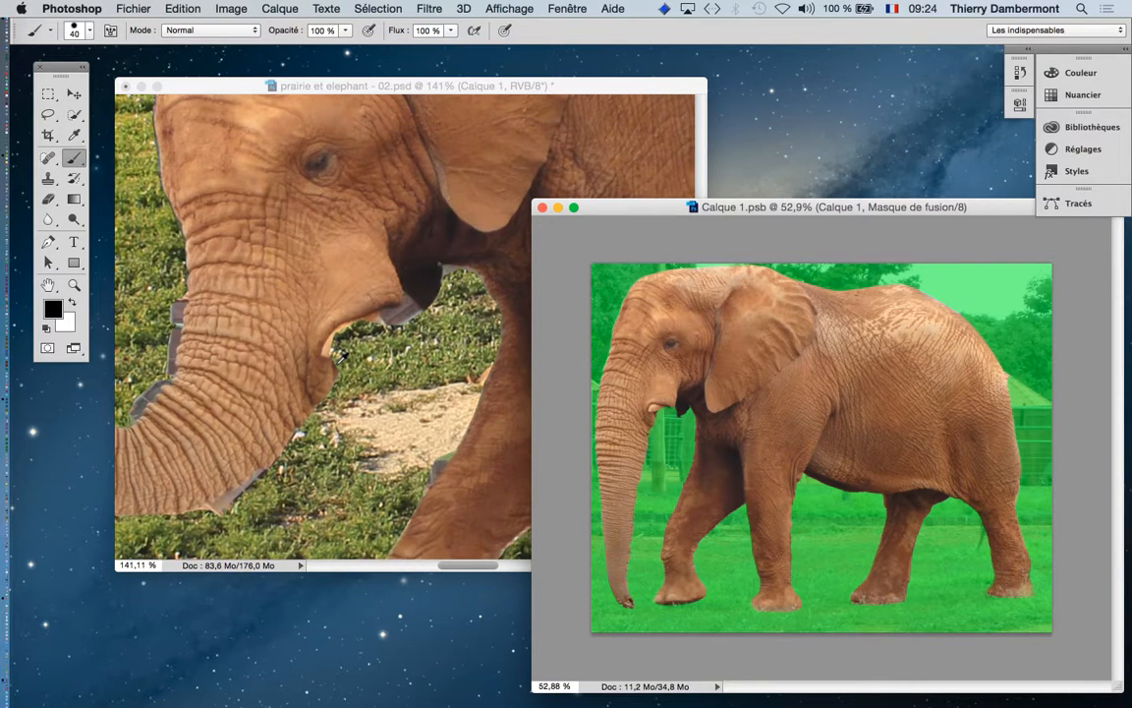
{"action": "scroll", "coordinate": [340, 359], "scroll_direction": "up", "scroll_amount": 1}
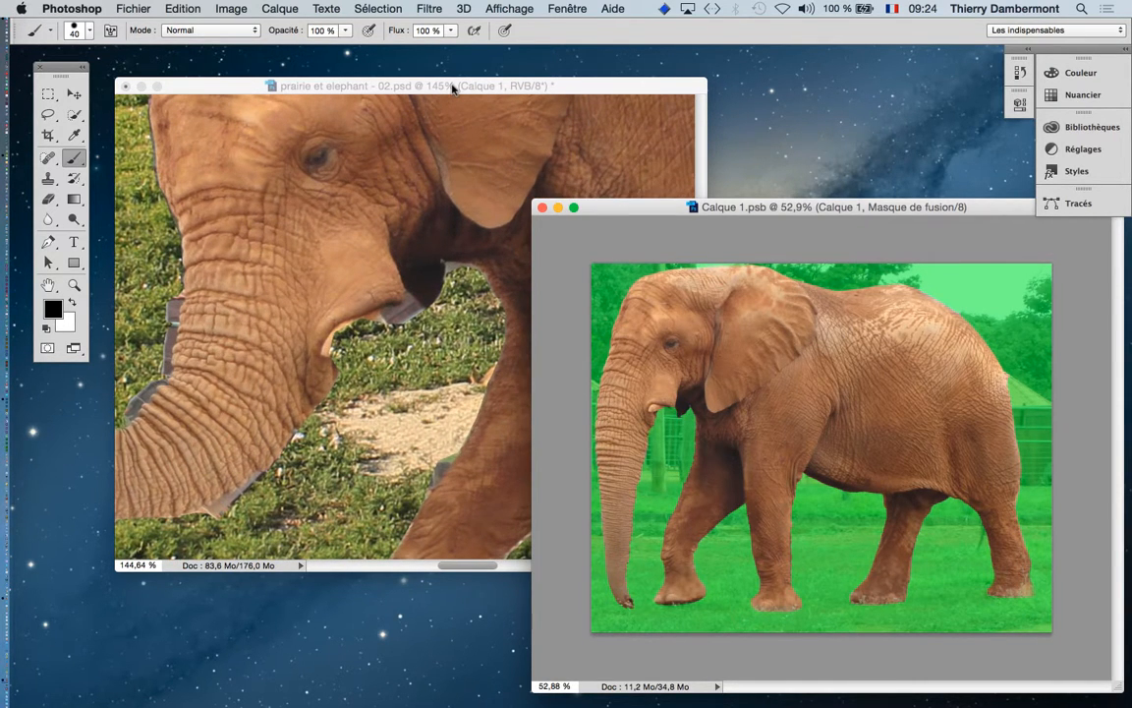
{"action": "left_click", "coordinate": [453, 86]}
{"action": "key", "text": "f"}
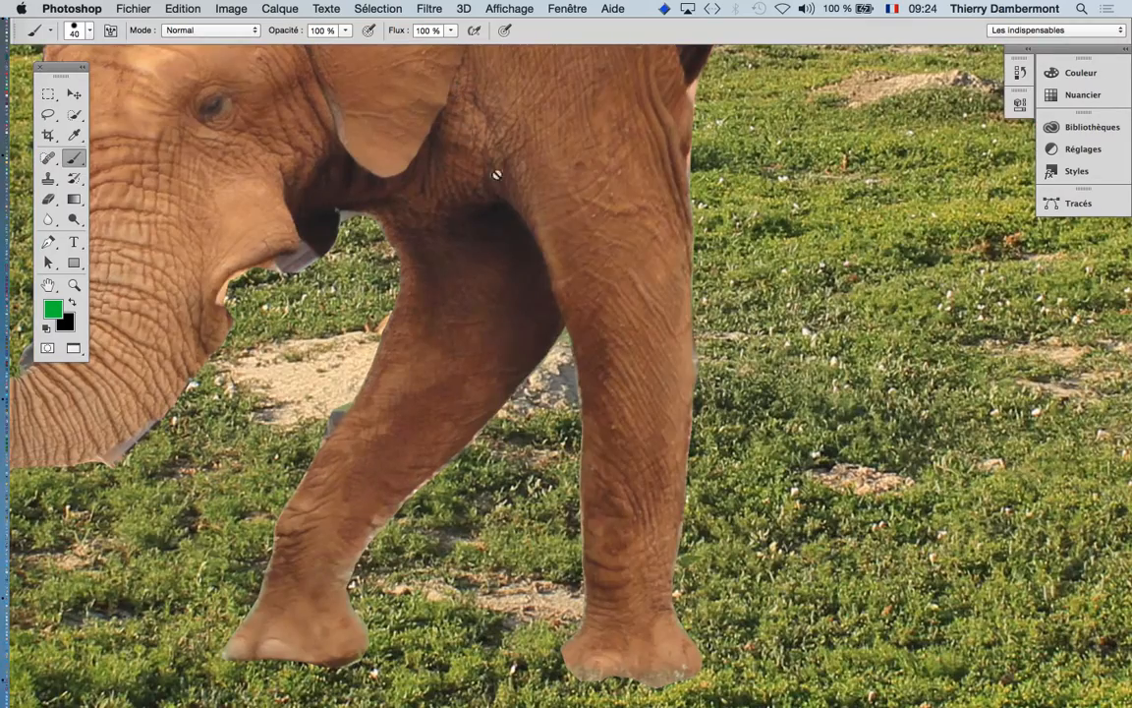
- Show the Layers panel and delete the puppet warp smart filter (Déformation de la marionnette) from Calque 1
{"action": "scroll", "coordinate": [663, 266], "scroll_direction": "down", "scroll_amount": 3}
{"action": "left_click", "coordinate": [575, 7]}
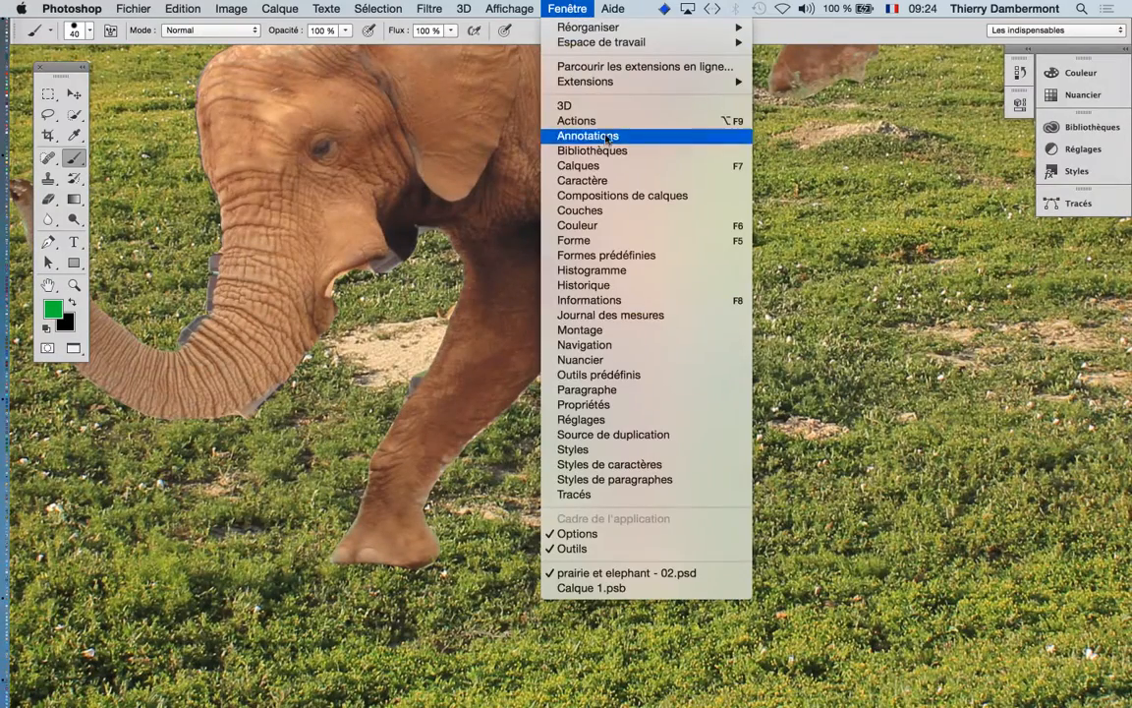
{"action": "left_click", "coordinate": [552, 164]}
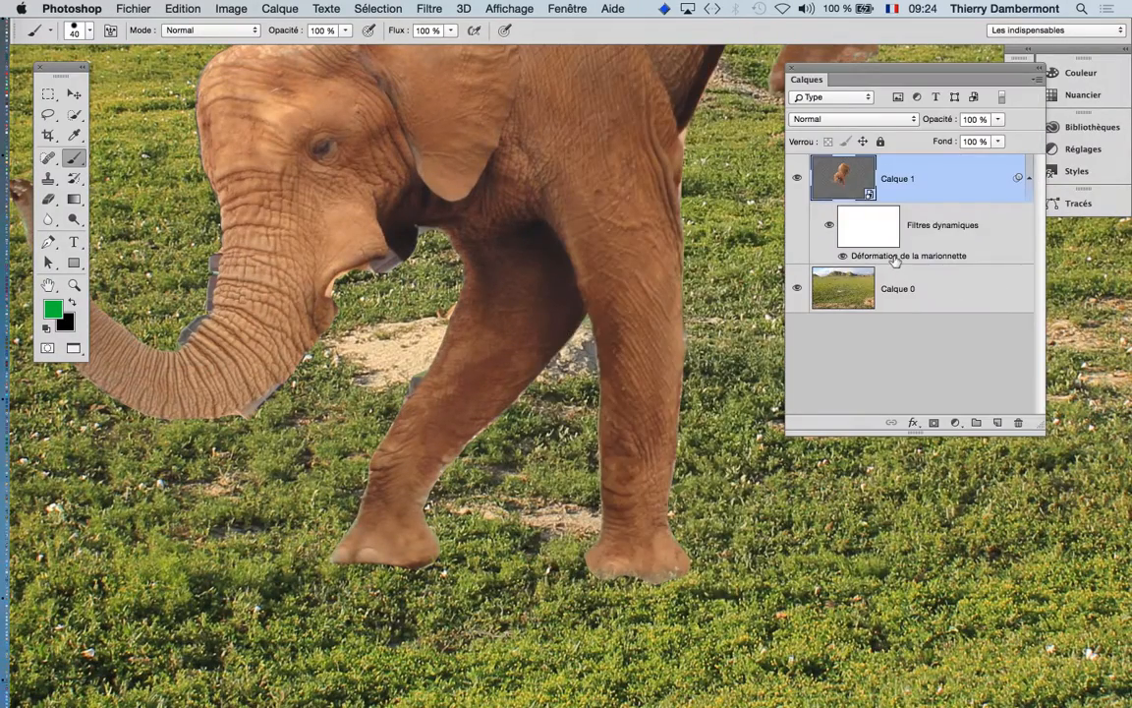
{"action": "left_click_drag", "start_coordinate": [894, 258], "coordinate": [1019, 421]}
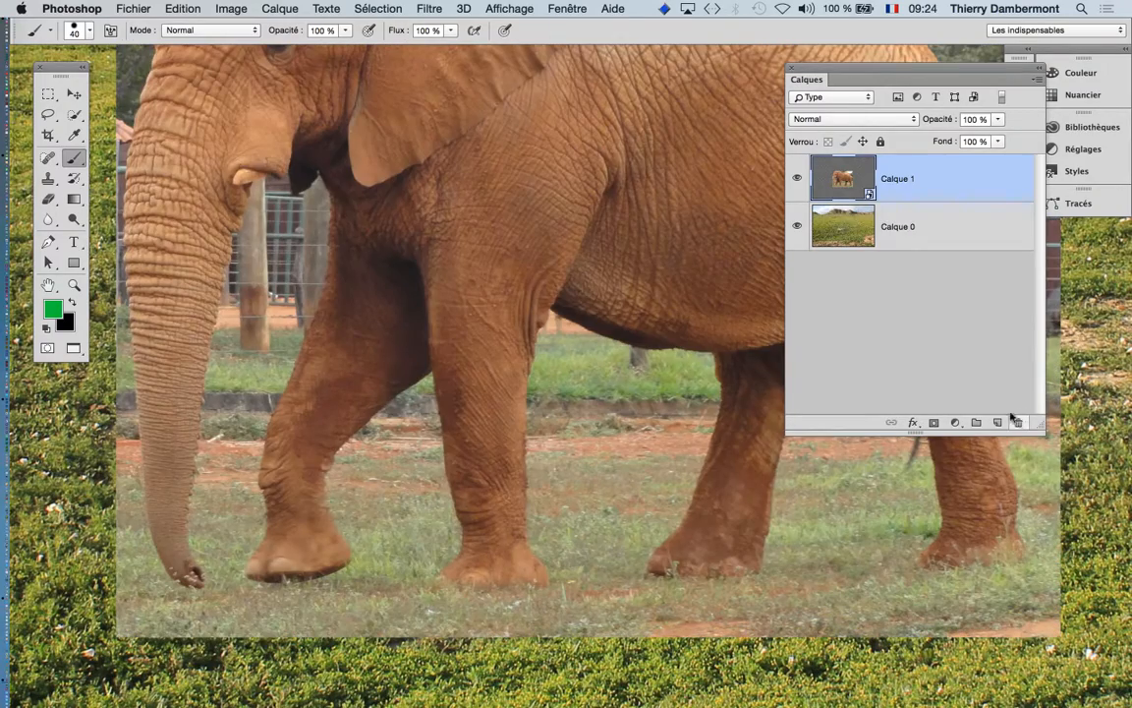
- Reopen the contents of the Calque 1 smart object and re-enable its layer mask
{"action": "scroll", "coordinate": [312, 251], "scroll_direction": "down", "scroll_amount": 3}
{"action": "scroll", "coordinate": [317, 246], "scroll_direction": "down", "scroll_amount": 4}
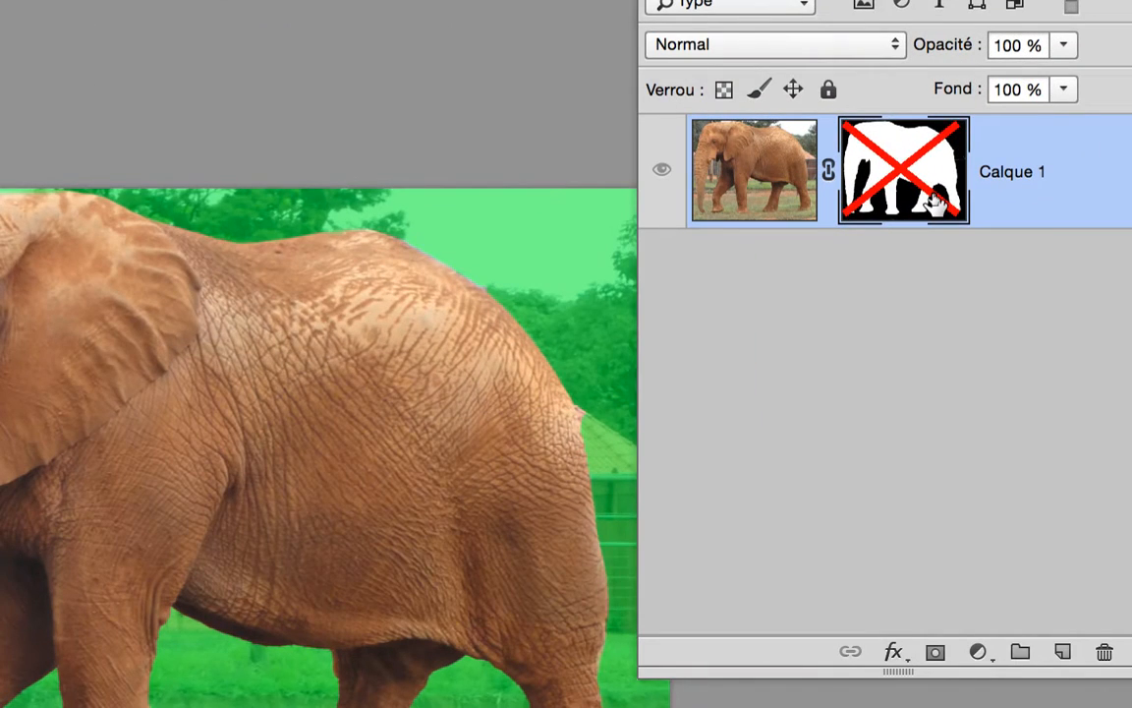
{"action": "left_click", "coordinate": [934, 202], "text": "shift"}
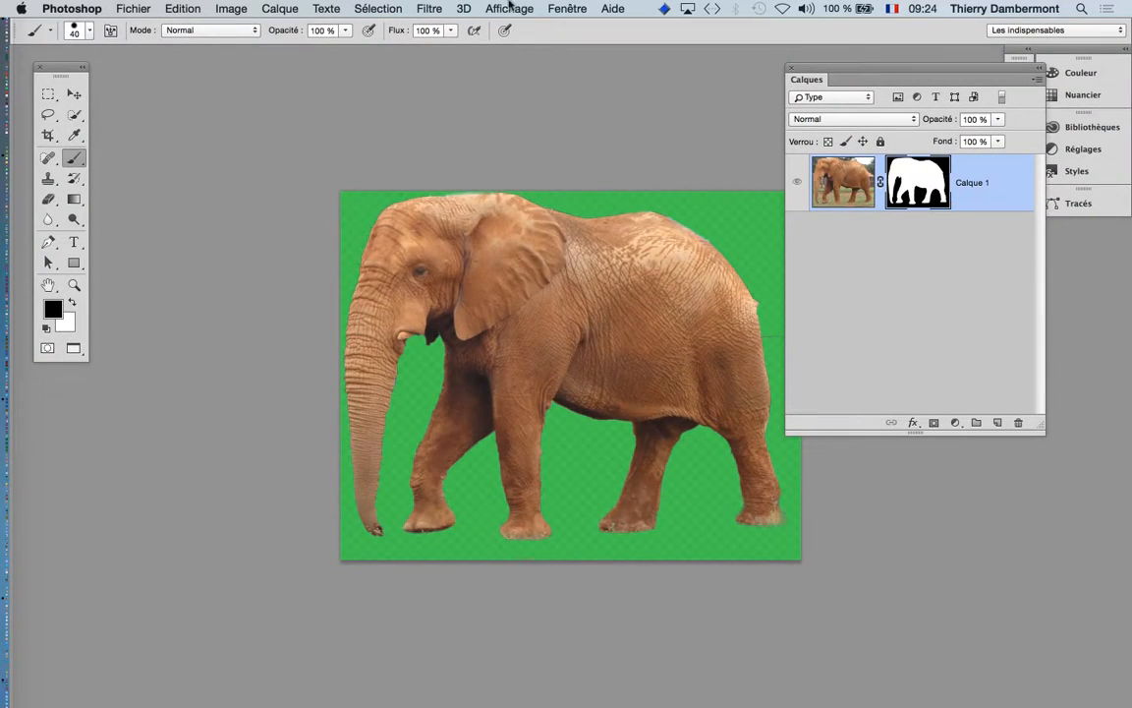
- Show the Channels panel and place it next to the tool palette with all its channels in view
{"action": "left_click", "coordinate": [562, 8]}
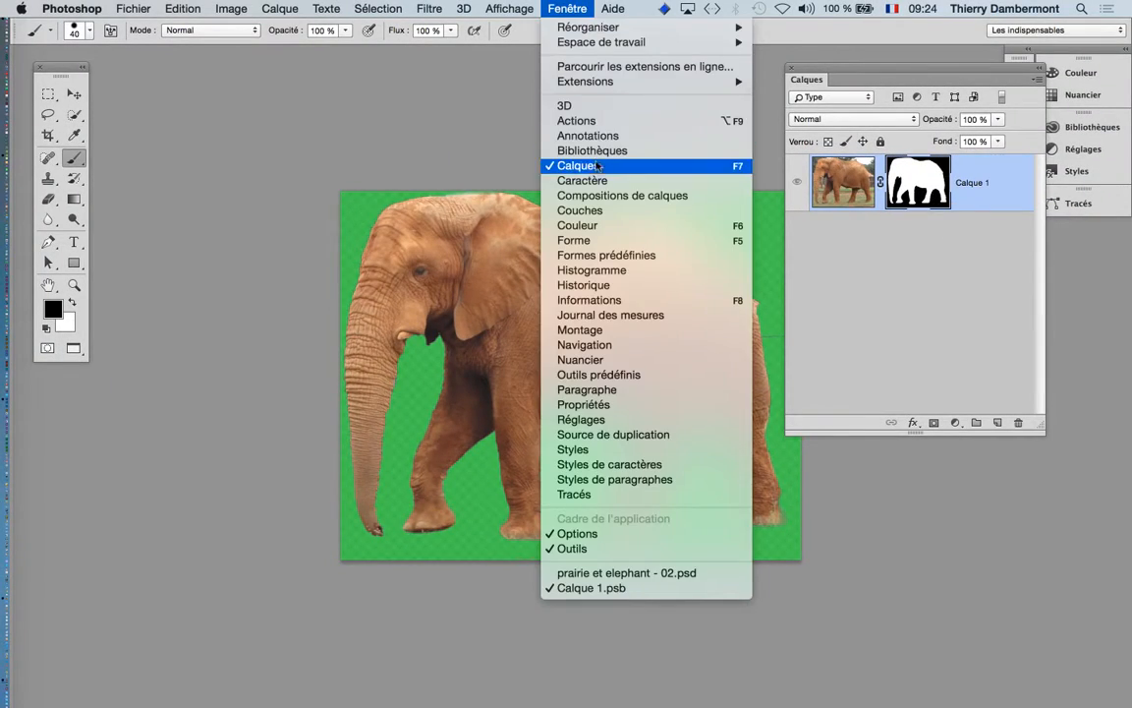
{"action": "left_click", "coordinate": [602, 210]}
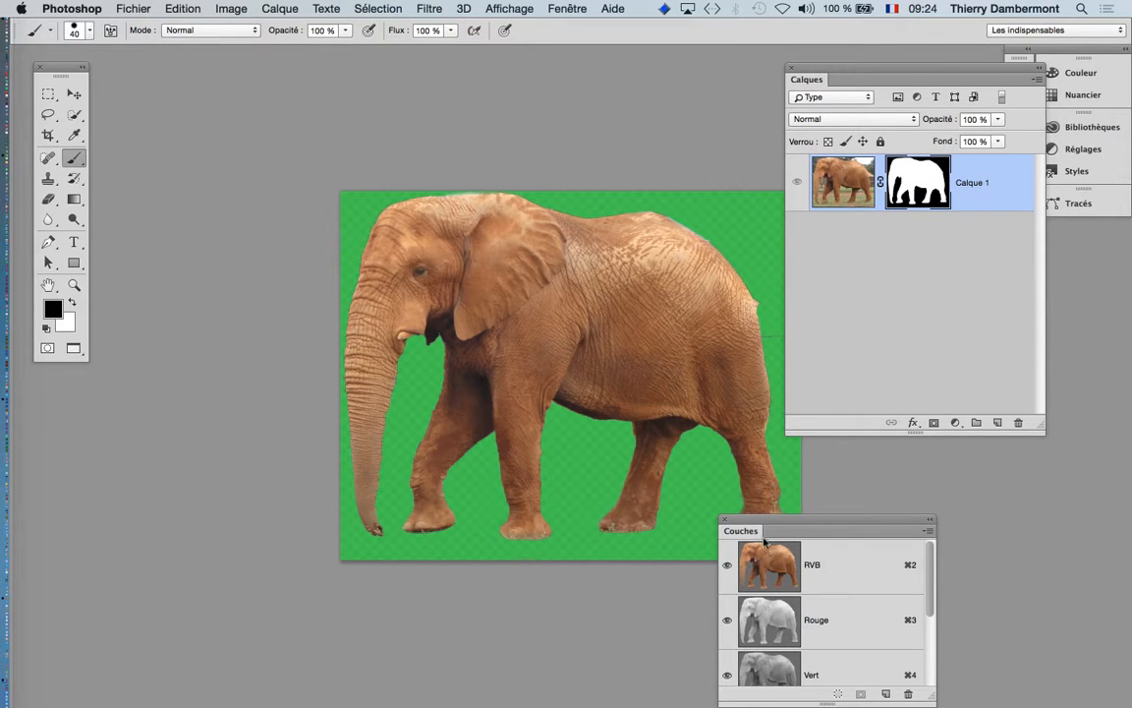
{"action": "left_click_drag", "start_coordinate": [755, 526], "coordinate": [152, 83]}
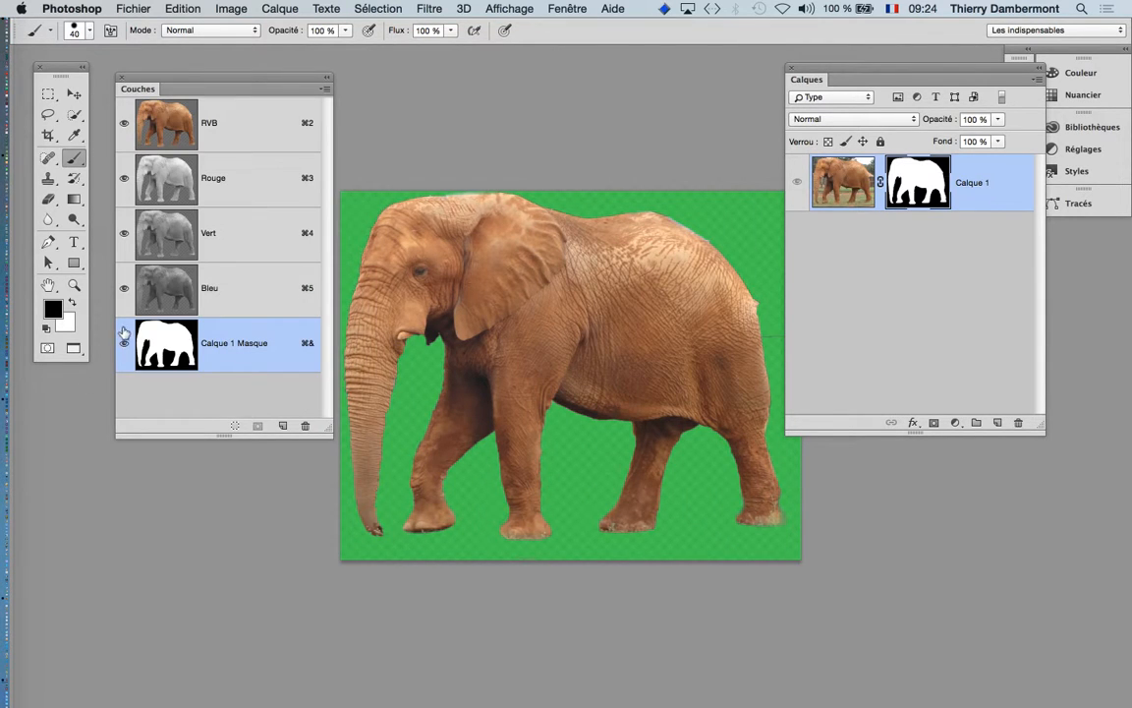
- Hide the mask's coloured overlay and save the Calque 1 smart object contents to update the prairie composite
{"action": "left_click", "coordinate": [124, 343]}
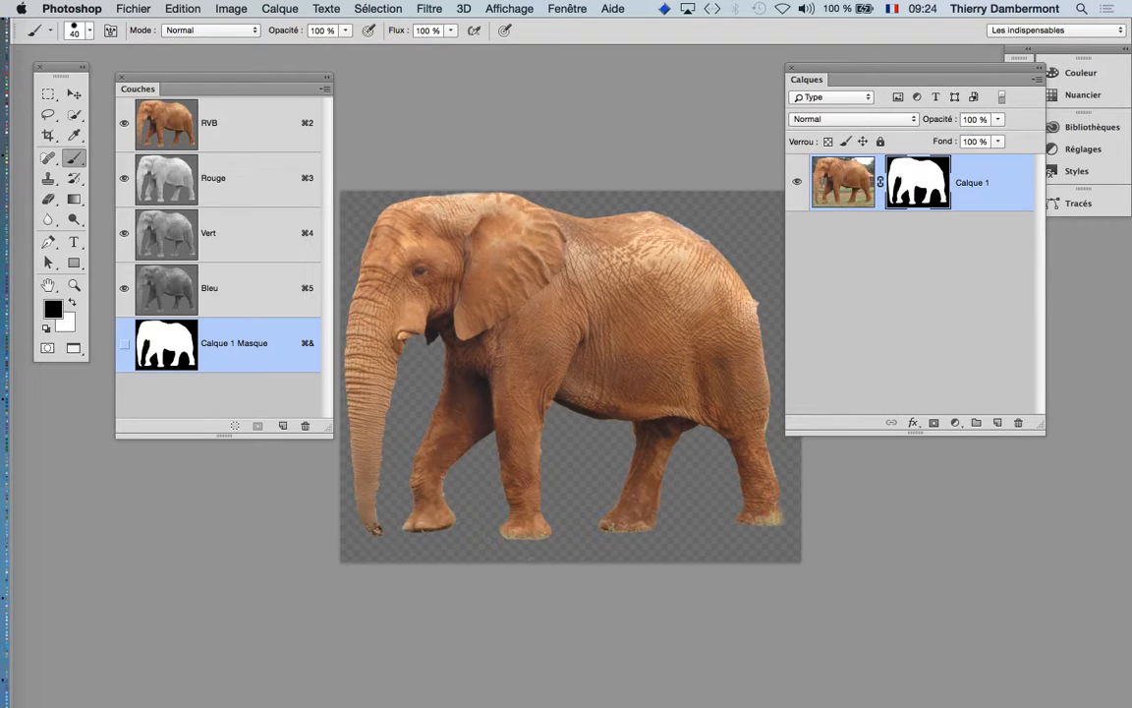
{"action": "left_click", "coordinate": [155, 8]}
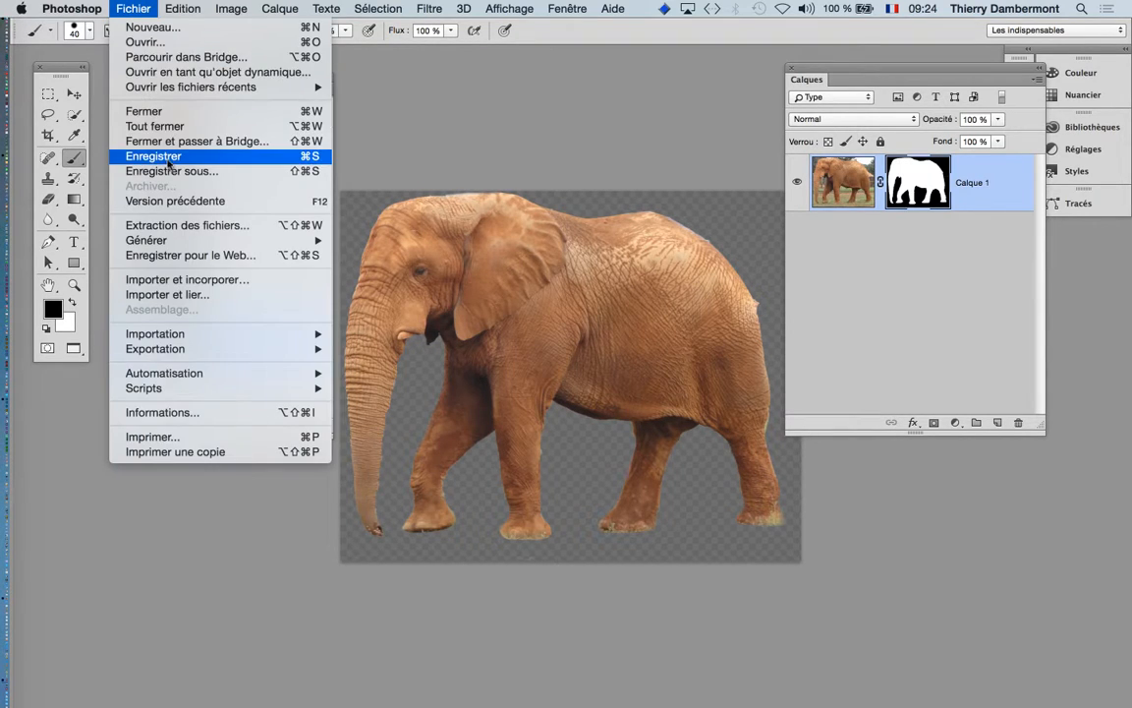
{"action": "left_click", "coordinate": [158, 154]}
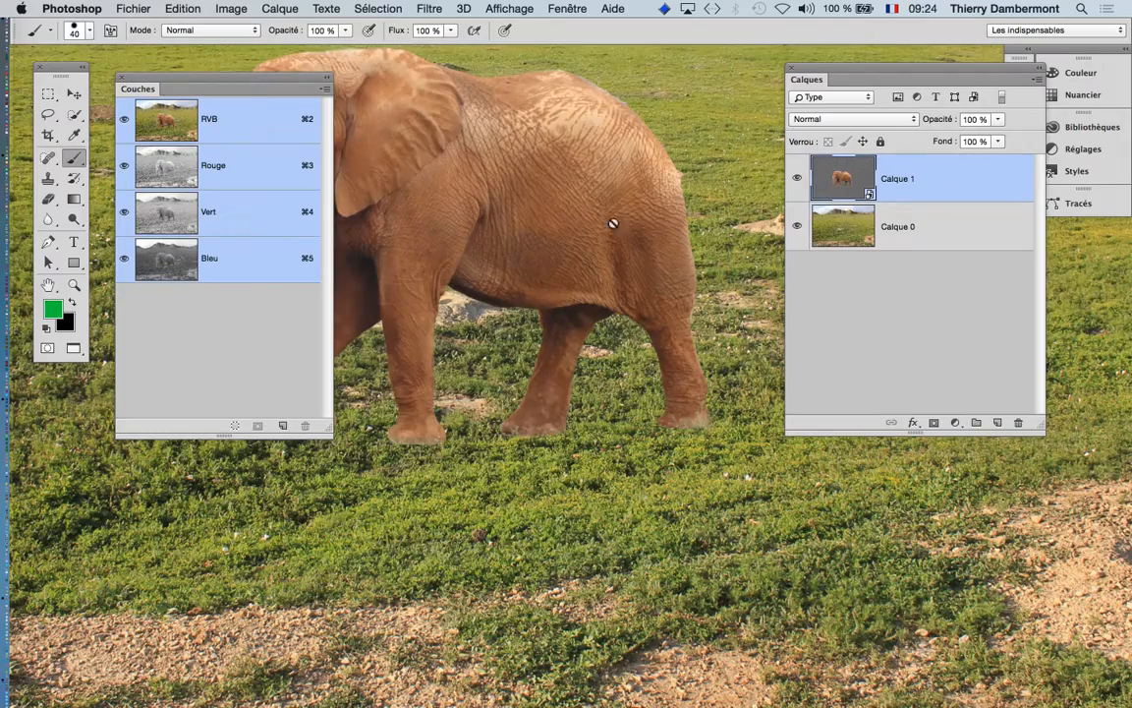
- View the whole elephant in the prairie composite and undo the removal of its puppet warp smart filter
{"action": "left_click", "coordinate": [637, 213], "text": "alt"}
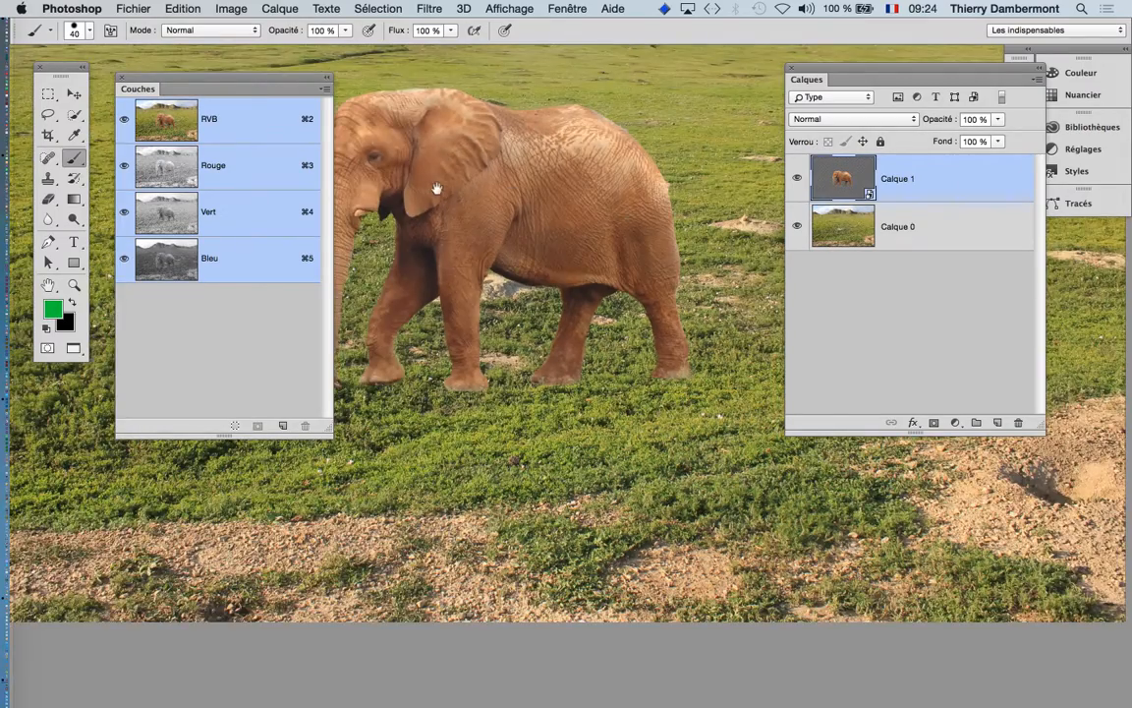
{"action": "left_click_drag", "start_coordinate": [435, 187], "coordinate": [549, 232]}
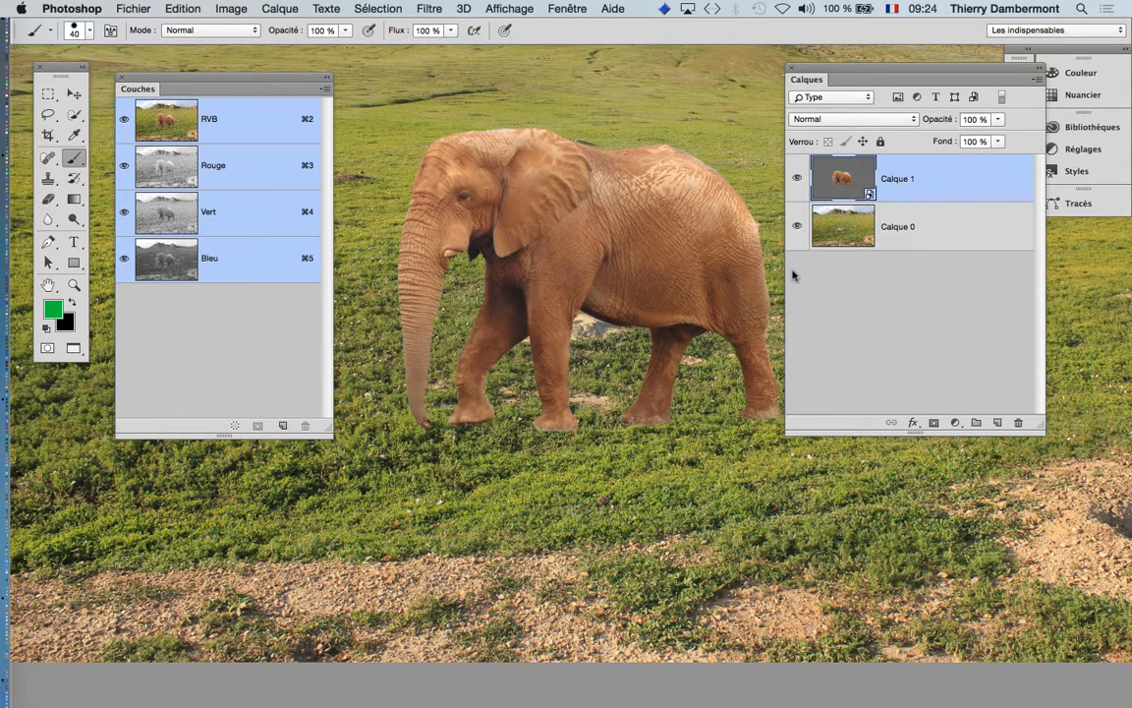
{"action": "key", "text": "super+z"}
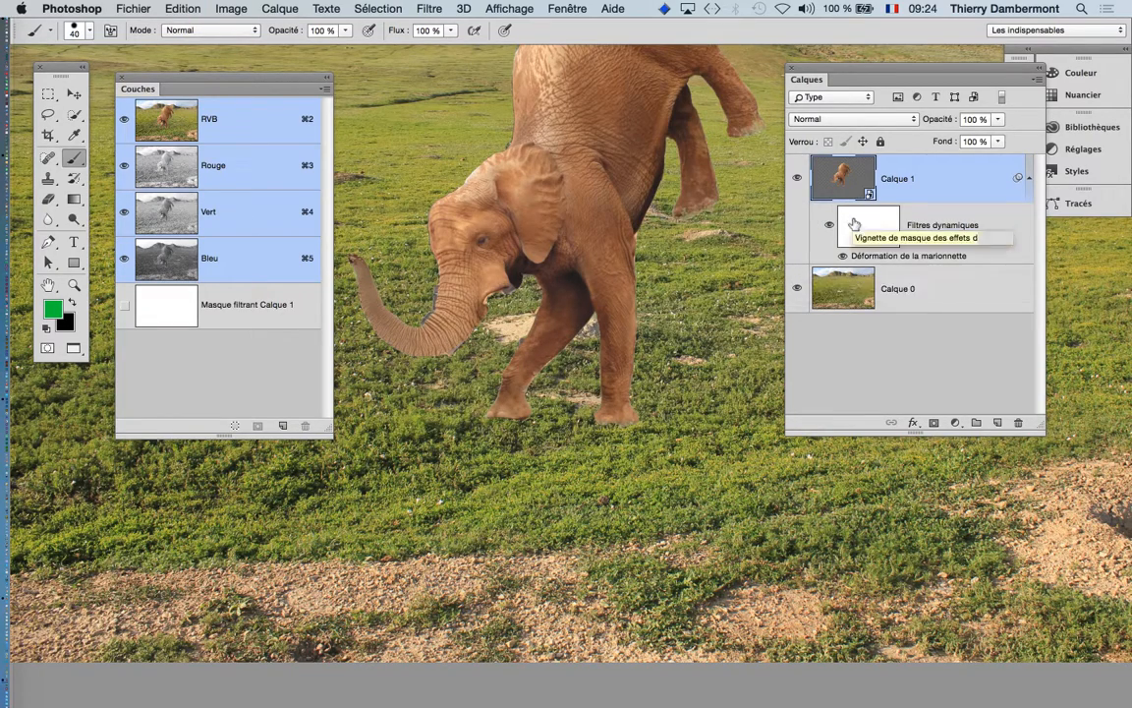
- Re-enable the layer mask inside the elephant's smart object, and save and close its contents
{"action": "double_click", "coordinate": [855, 180]}
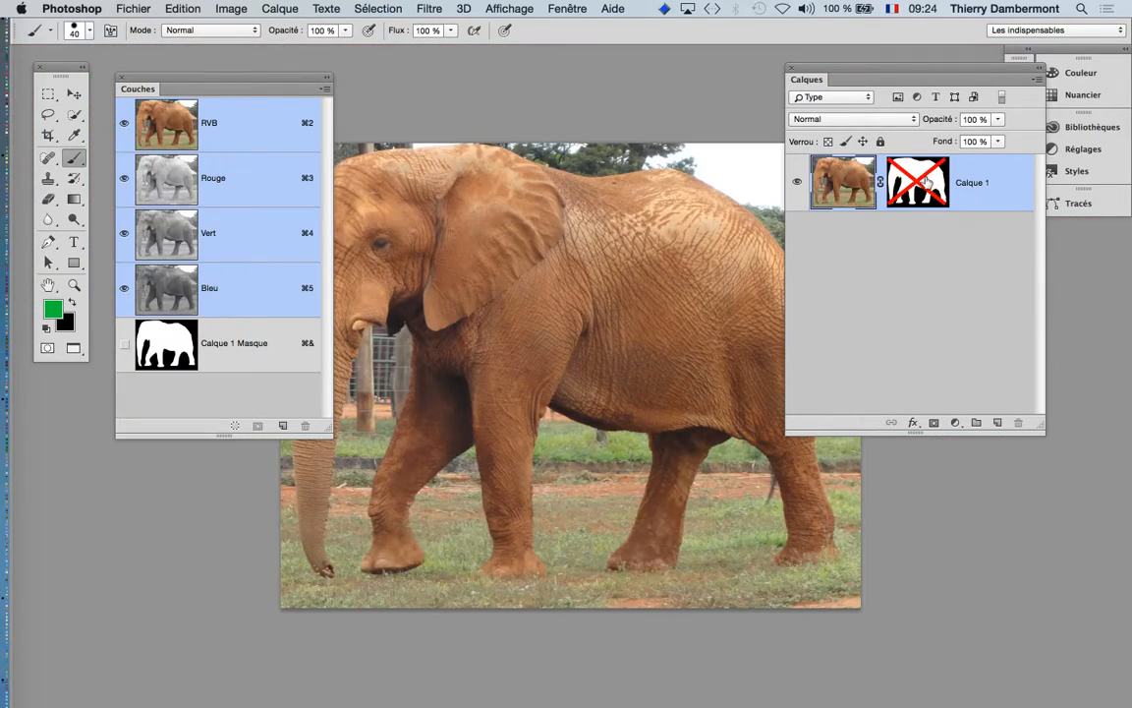
{"action": "left_click", "coordinate": [925, 181]}
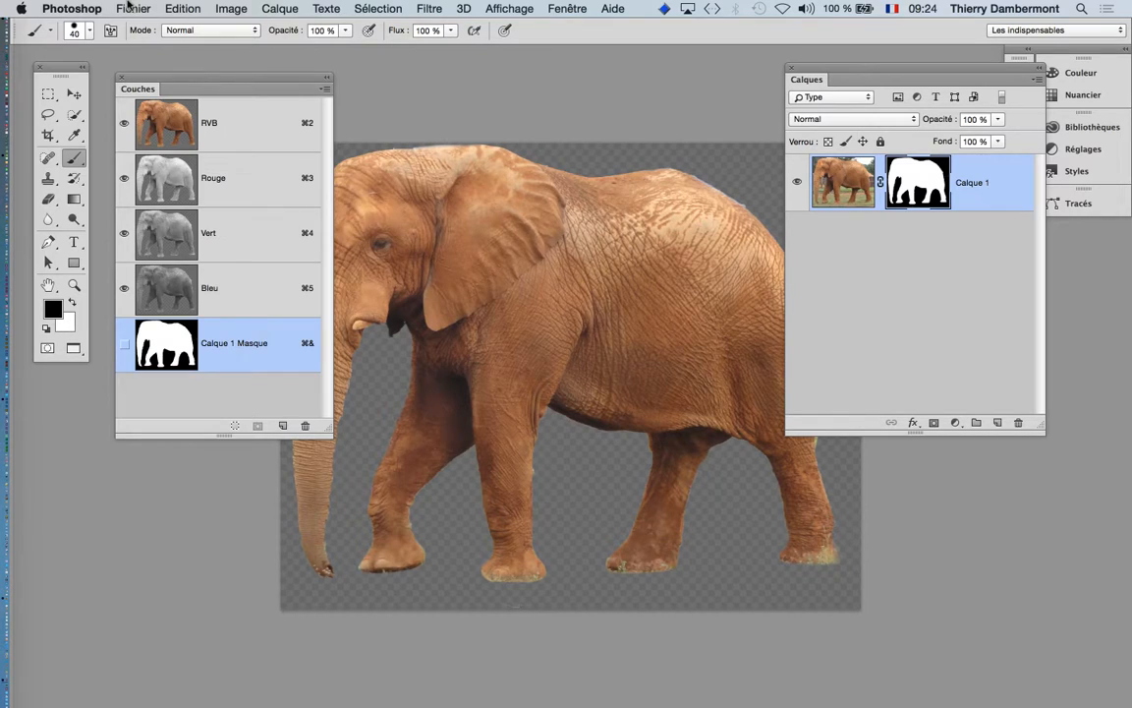
{"action": "left_click", "coordinate": [129, 7]}
{"action": "left_click", "coordinate": [159, 150]}
{"action": "key", "text": "super+w"}
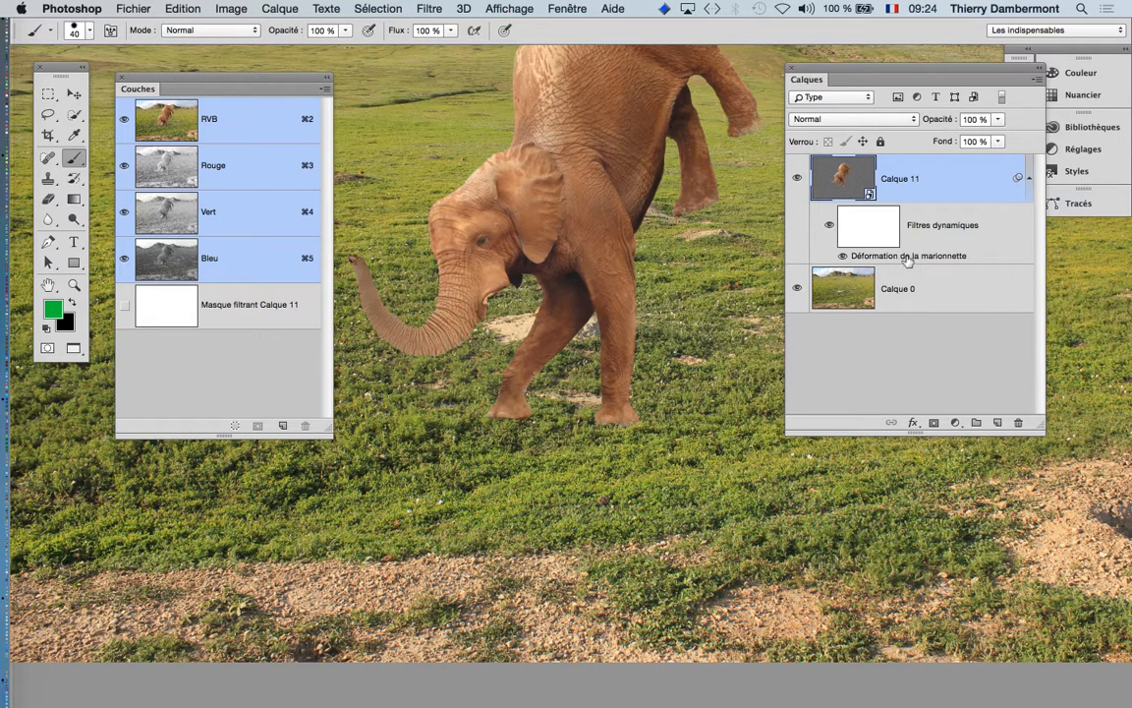
- Replace the puppet warp smart filter on Calque 11 with a new Puppet Warp, keeping the Layers panel clear of the elephant
{"action": "left_click_drag", "start_coordinate": [905, 259], "coordinate": [1021, 421]}
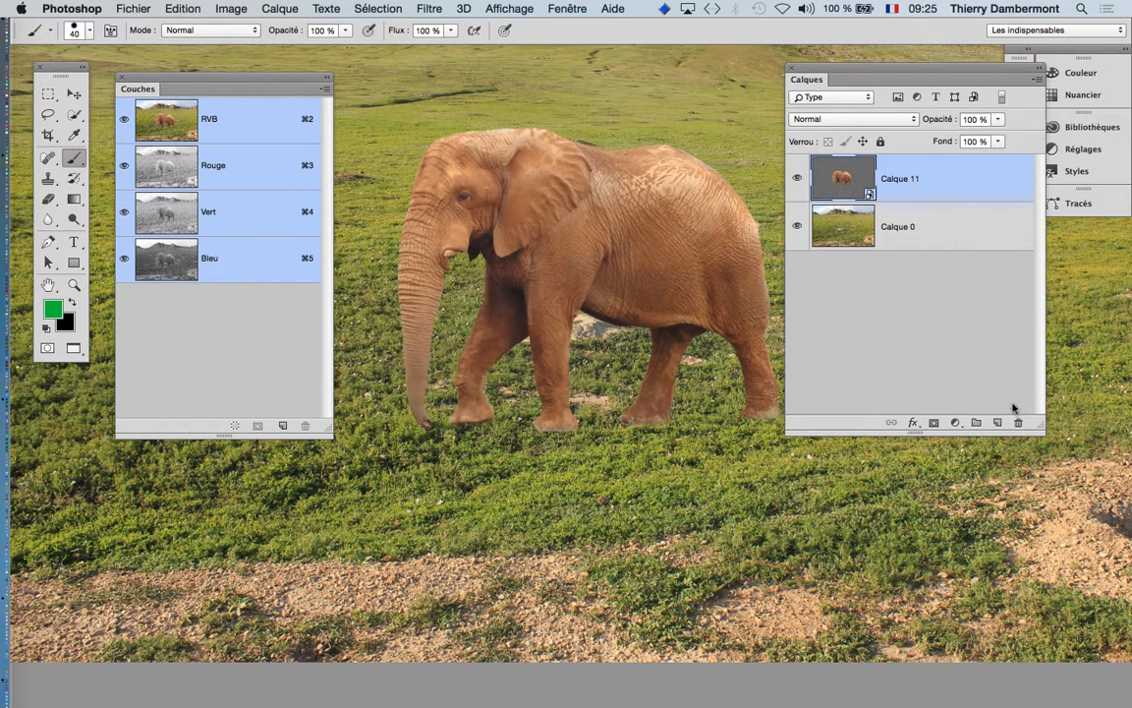
{"action": "left_click", "coordinate": [197, 7]}
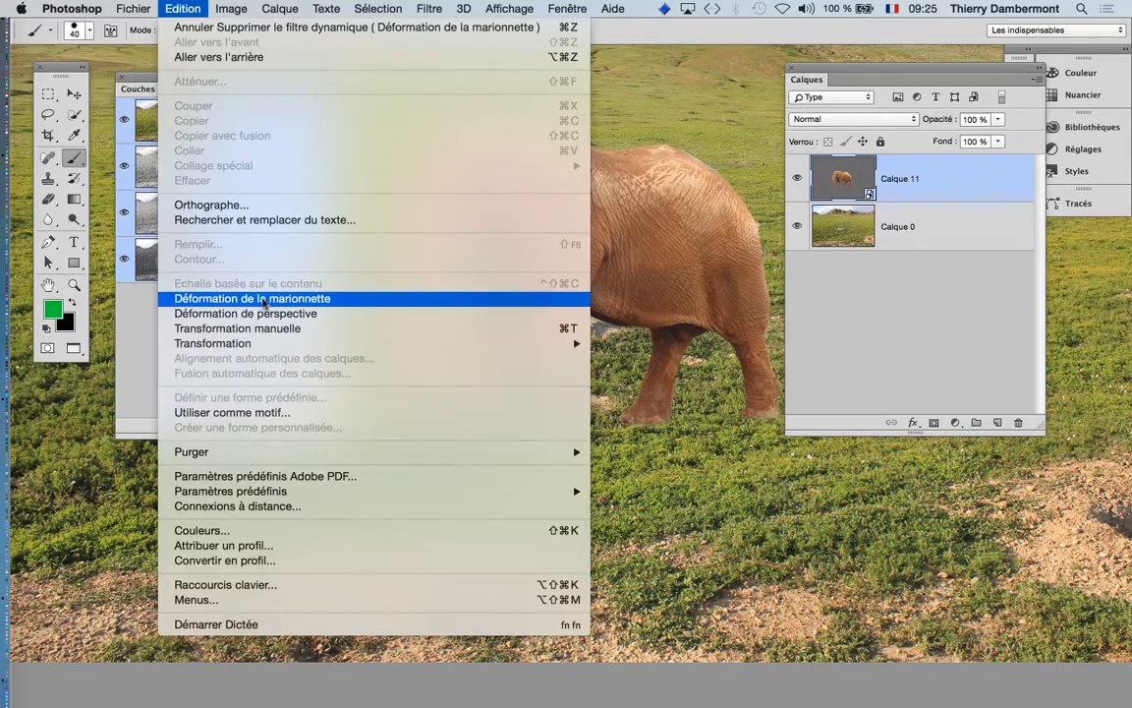
{"action": "left_click", "coordinate": [246, 298]}
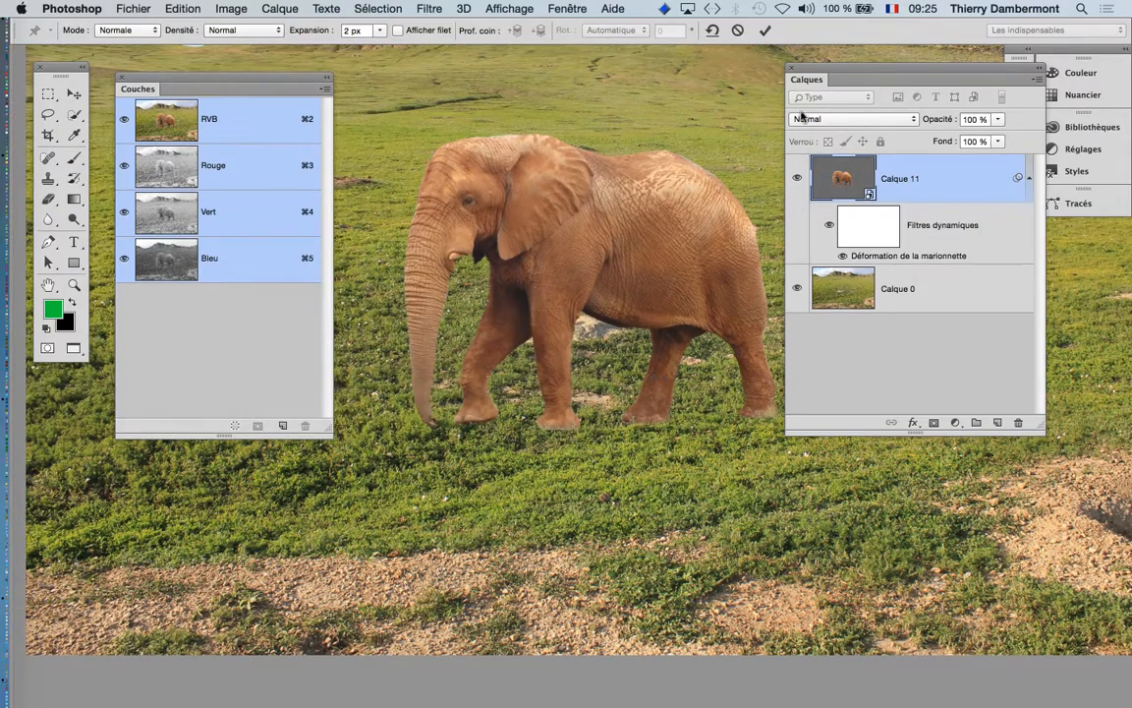
{"action": "left_click_drag", "start_coordinate": [809, 80], "coordinate": [946, 97]}
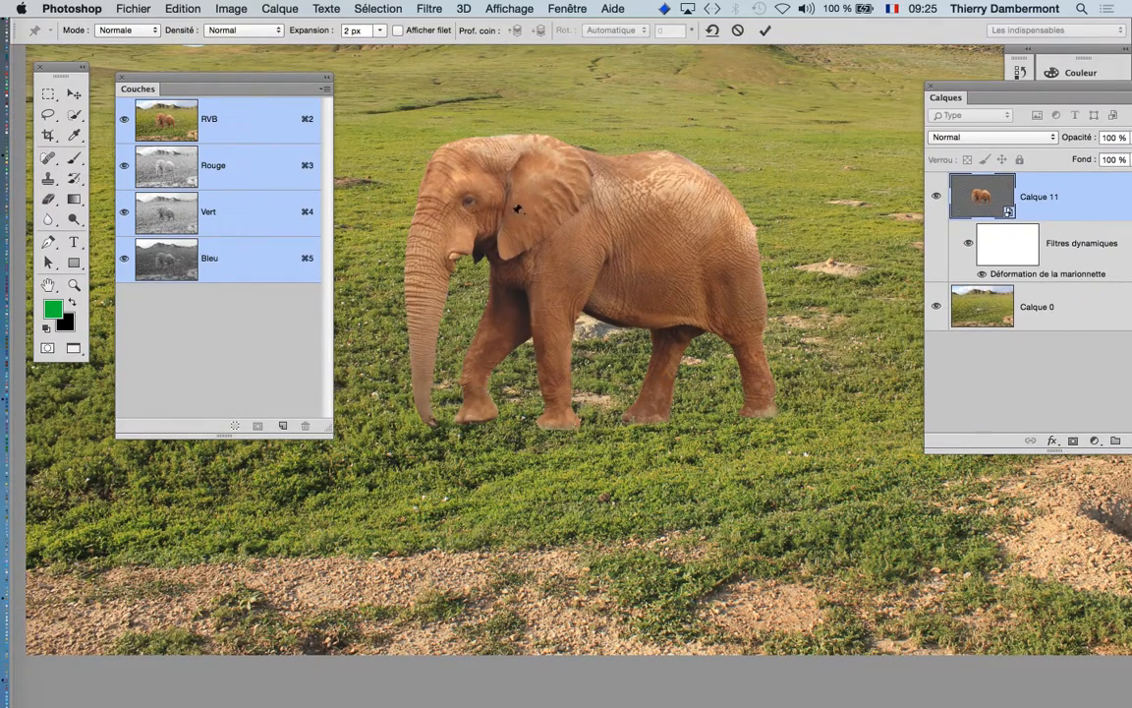
- Pin the elephant's trunk, forehead, front leg, ear and hindquarters, and swing the hindquarters up above the head
{"action": "left_click", "coordinate": [422, 357]}
{"action": "left_click", "coordinate": [447, 202]}
{"action": "left_click", "coordinate": [479, 377]}
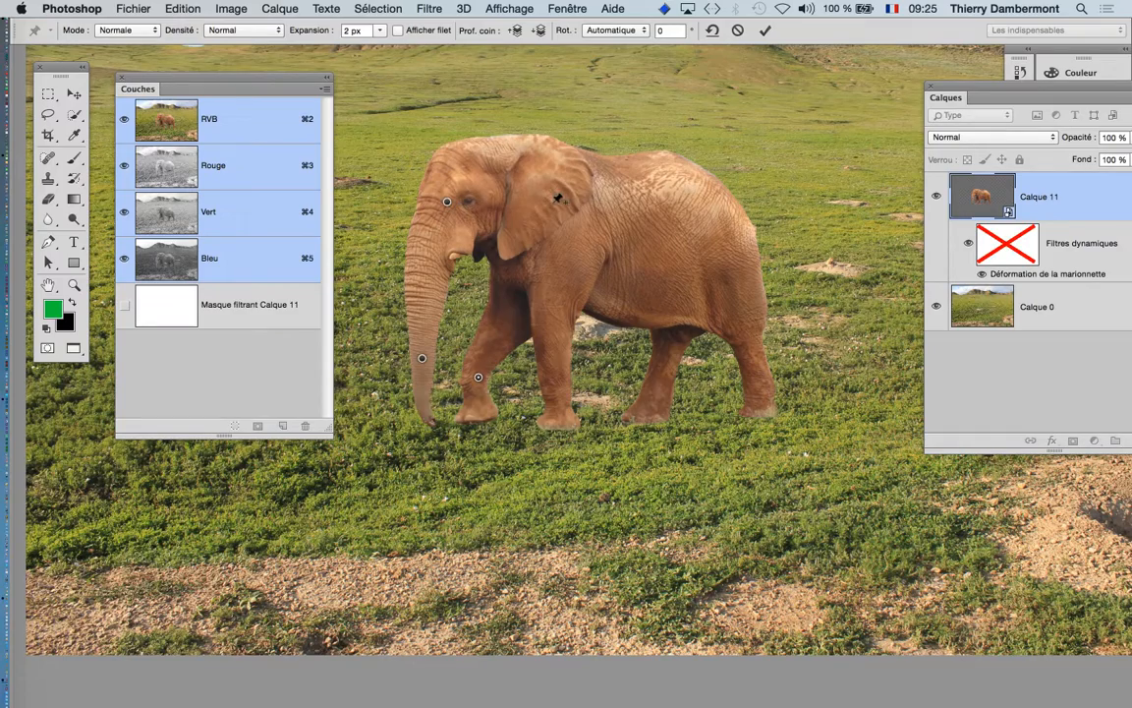
{"action": "left_click", "coordinate": [552, 202]}
{"action": "left_click", "coordinate": [717, 249]}
{"action": "left_click_drag", "start_coordinate": [747, 357], "coordinate": [768, 491]}
{"action": "left_click_drag", "start_coordinate": [740, 383], "coordinate": [658, 181]}
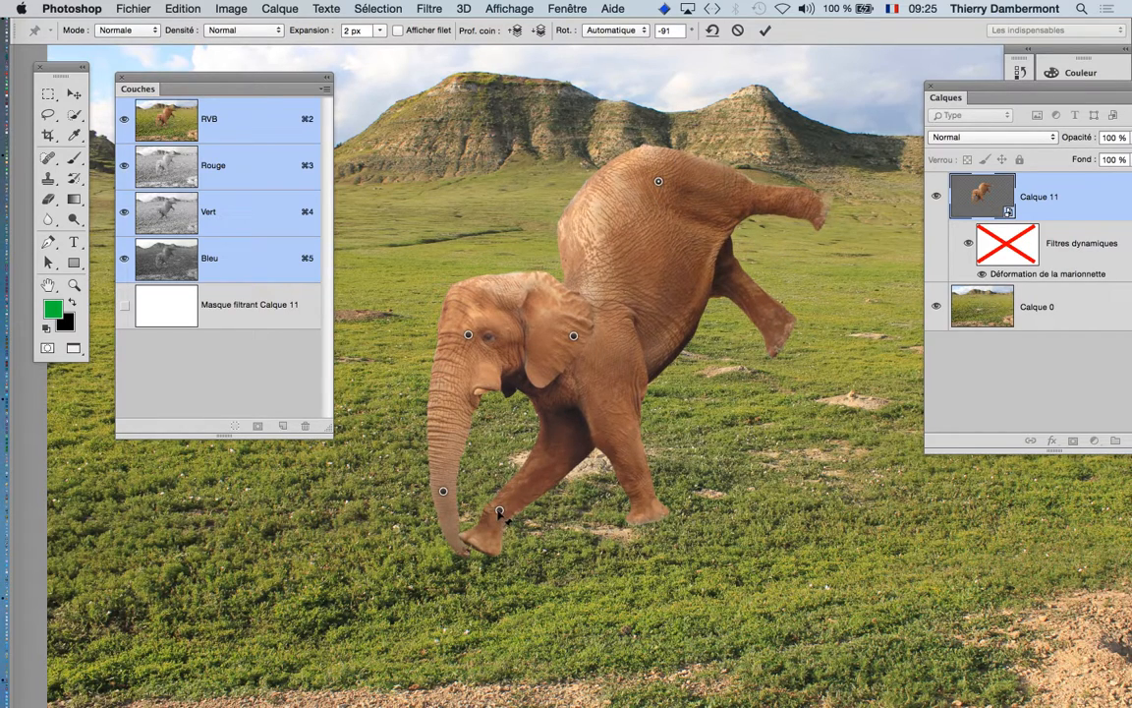
- Bring the forward front leg back under the body, and pin the second front leg to set it upright
{"action": "left_click_drag", "start_coordinate": [500, 512], "coordinate": [569, 512]}
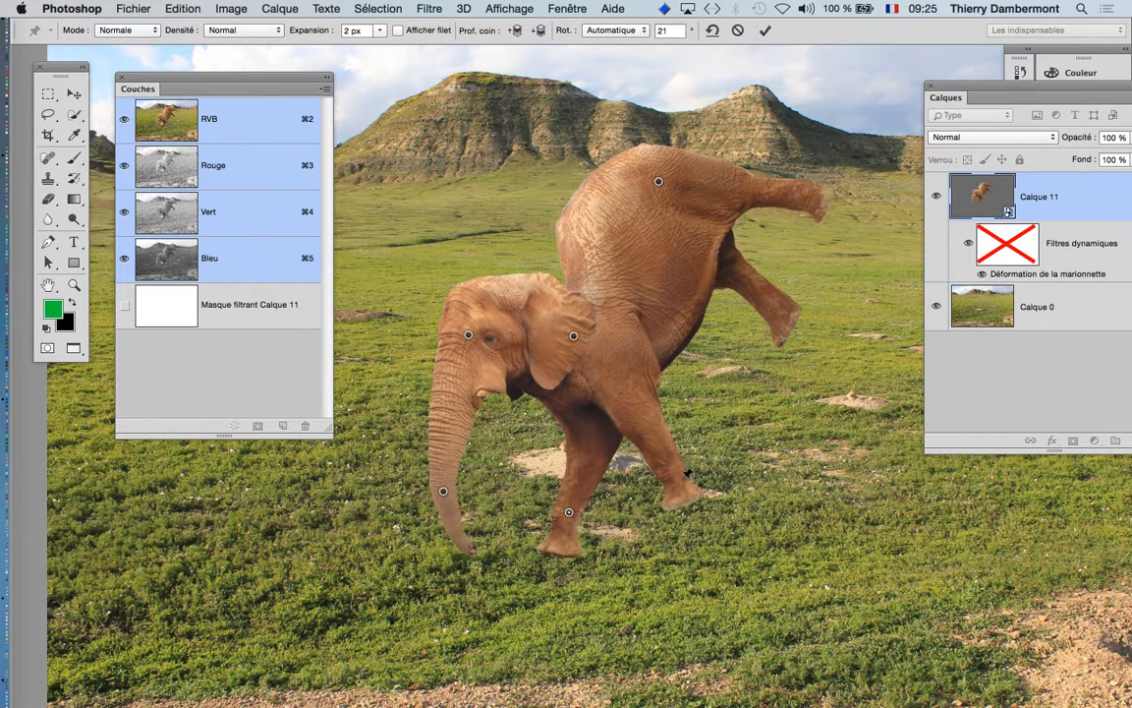
{"action": "left_click_drag", "start_coordinate": [691, 503], "coordinate": [657, 514]}
{"action": "left_click_drag", "start_coordinate": [562, 520], "coordinate": [572, 490]}
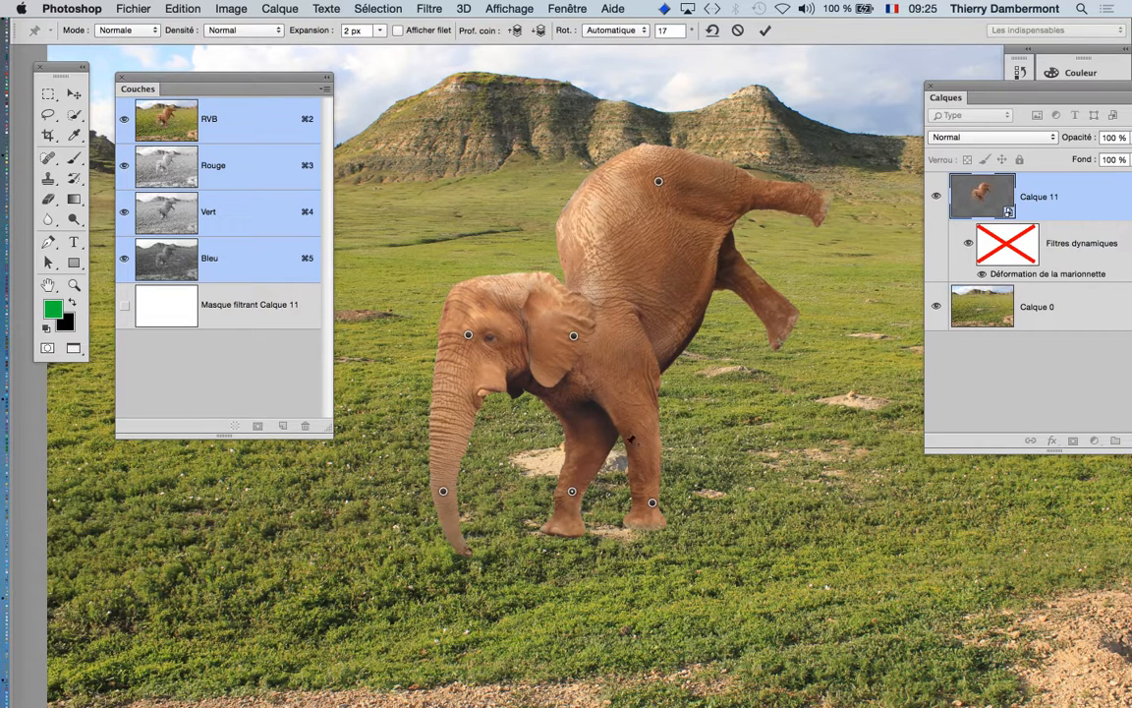
- Remove the forehead pin, curl the trunk upward, and apply the puppet warp with the rear foreleg shifted slightly outward
{"action": "left_click", "coordinate": [468, 336], "text": "alt"}
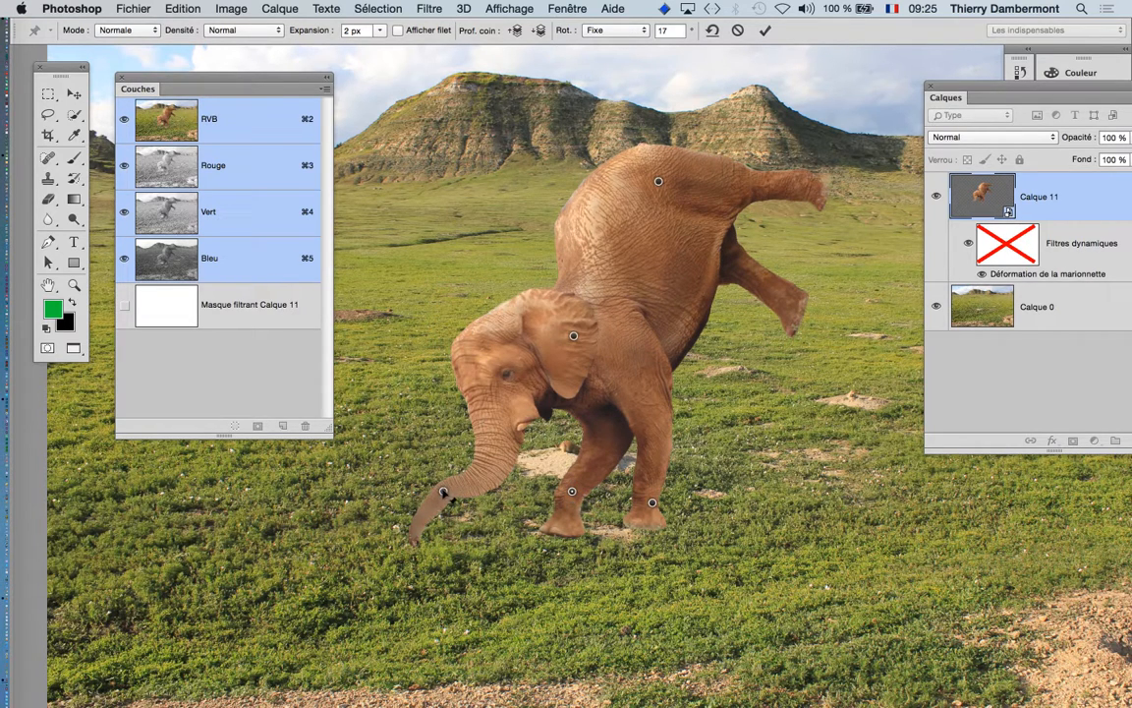
{"action": "left_click_drag", "start_coordinate": [443, 491], "coordinate": [427, 418]}
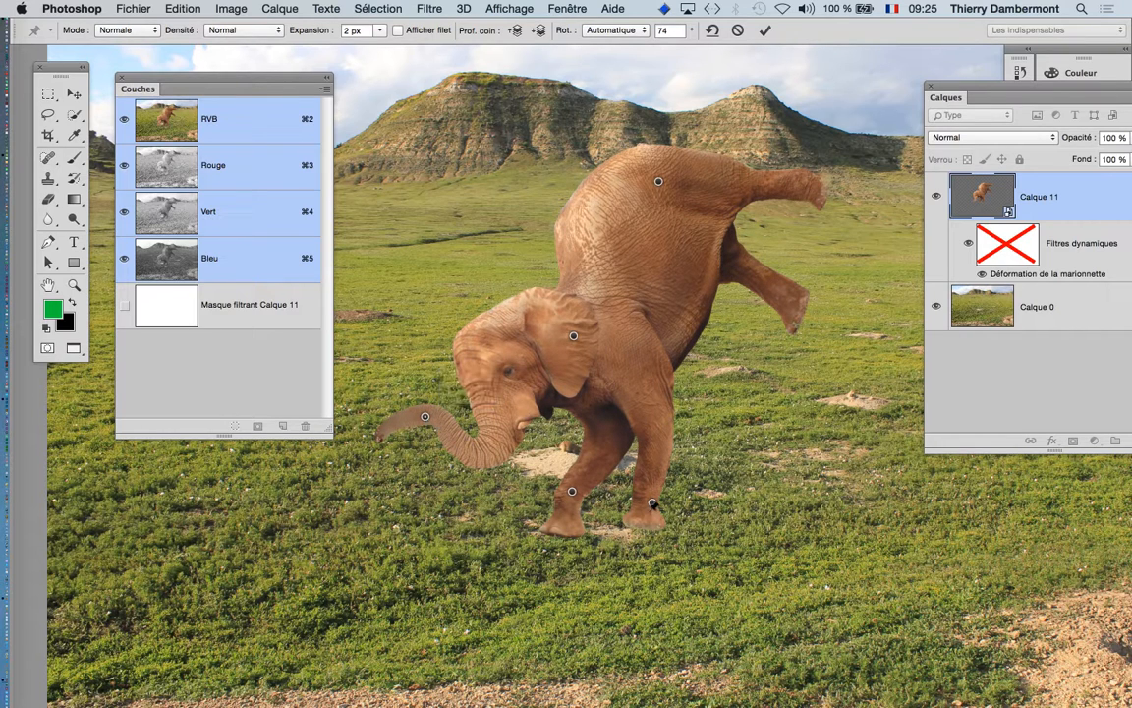
{"action": "left_click_drag", "start_coordinate": [652, 503], "coordinate": [663, 504]}
{"action": "left_click", "coordinate": [765, 31]}
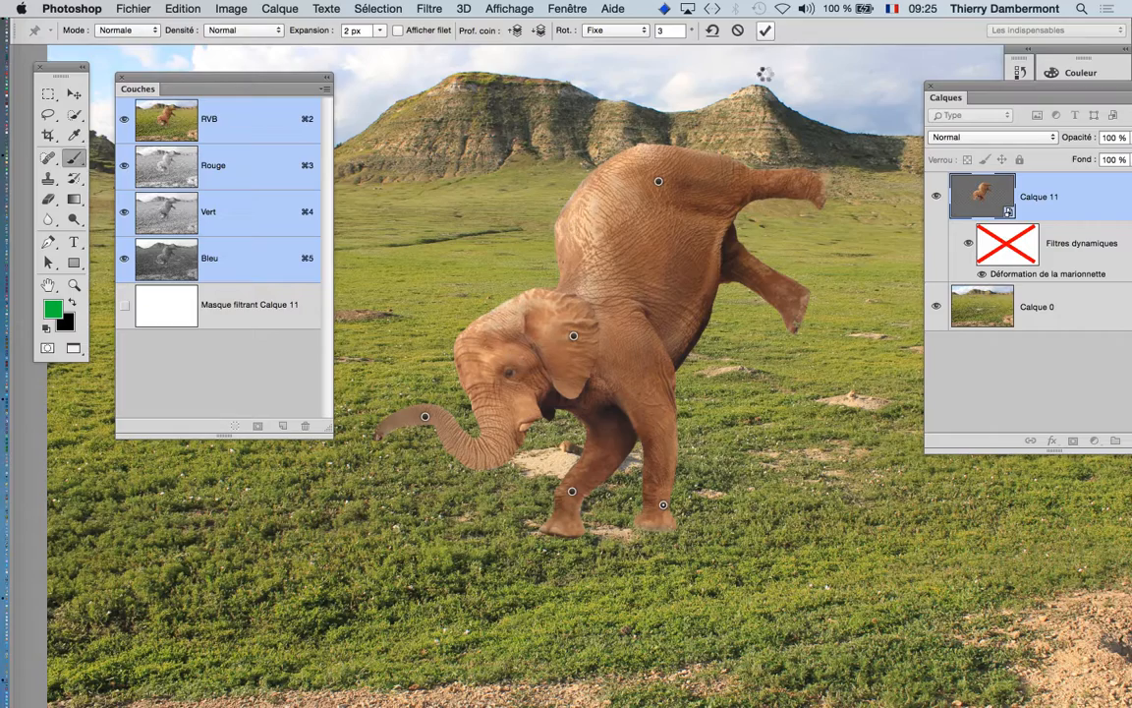
- Examine the warped elephant's mouth, tusk and trunk edges up close, and its overall fit in the prairie scene
{"action": "scroll", "coordinate": [552, 413], "scroll_direction": "up", "scroll_amount": 4}
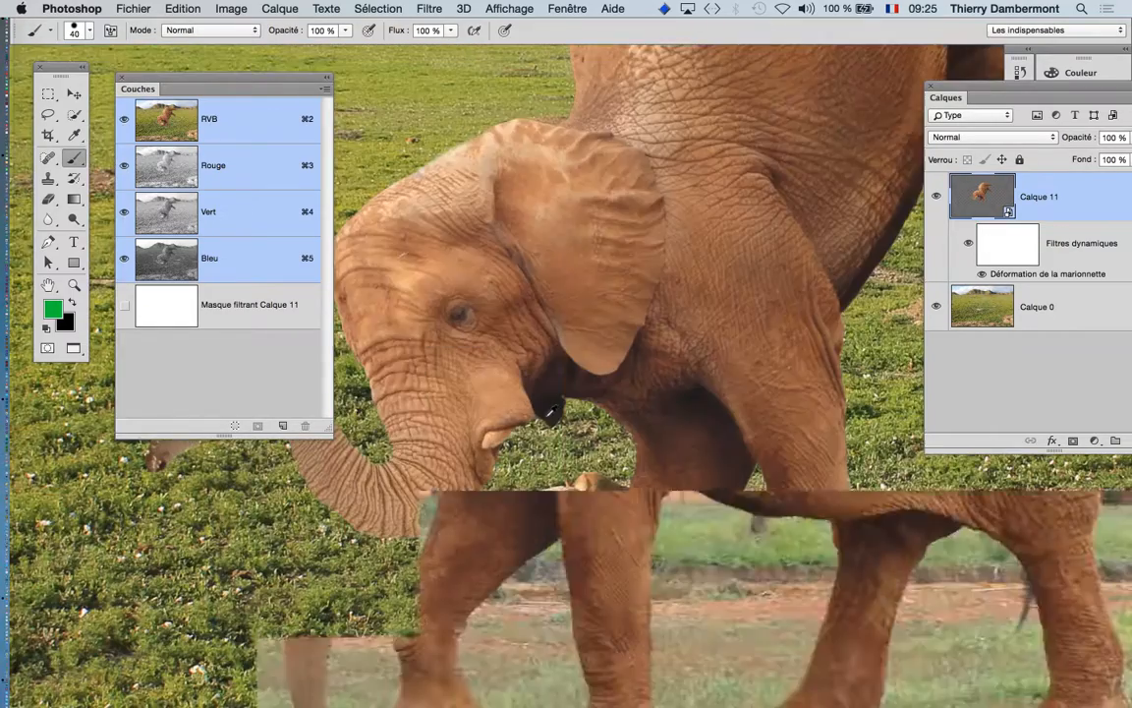
{"action": "scroll", "coordinate": [551, 412], "scroll_direction": "up", "scroll_amount": 3}
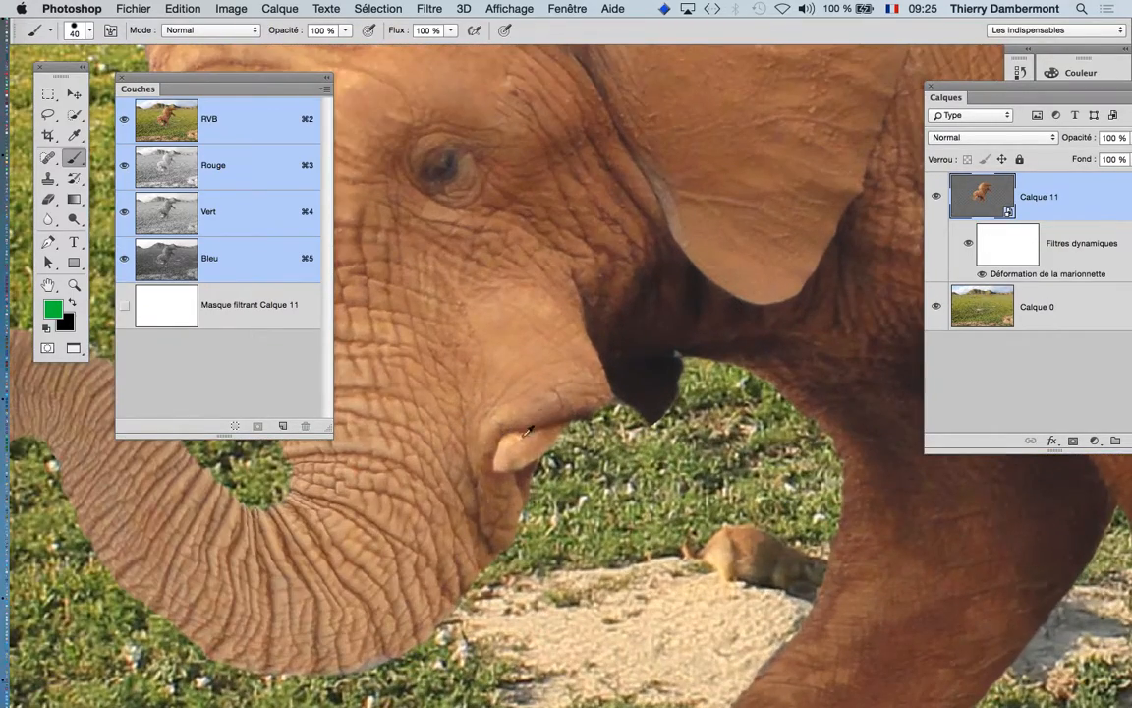
{"action": "scroll", "coordinate": [589, 403], "scroll_direction": "up", "scroll_amount": 4}
{"action": "scroll", "coordinate": [615, 395], "scroll_direction": "down", "scroll_amount": 4}
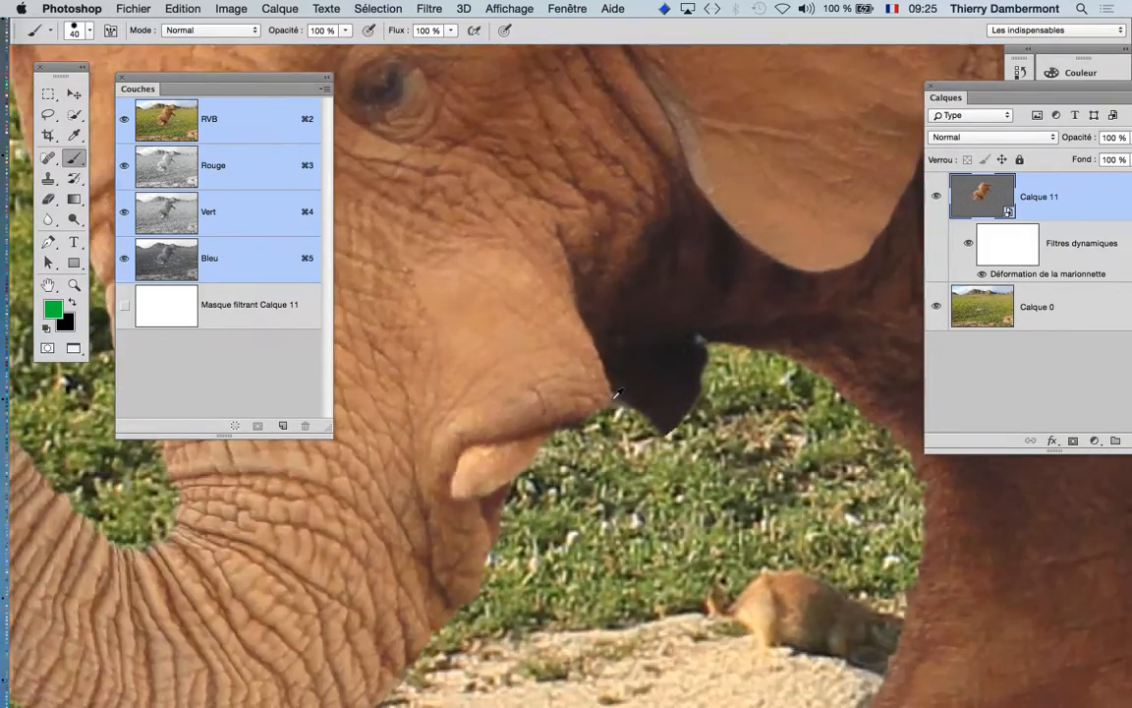
{"action": "scroll", "coordinate": [615, 395], "scroll_direction": "down", "scroll_amount": 6}
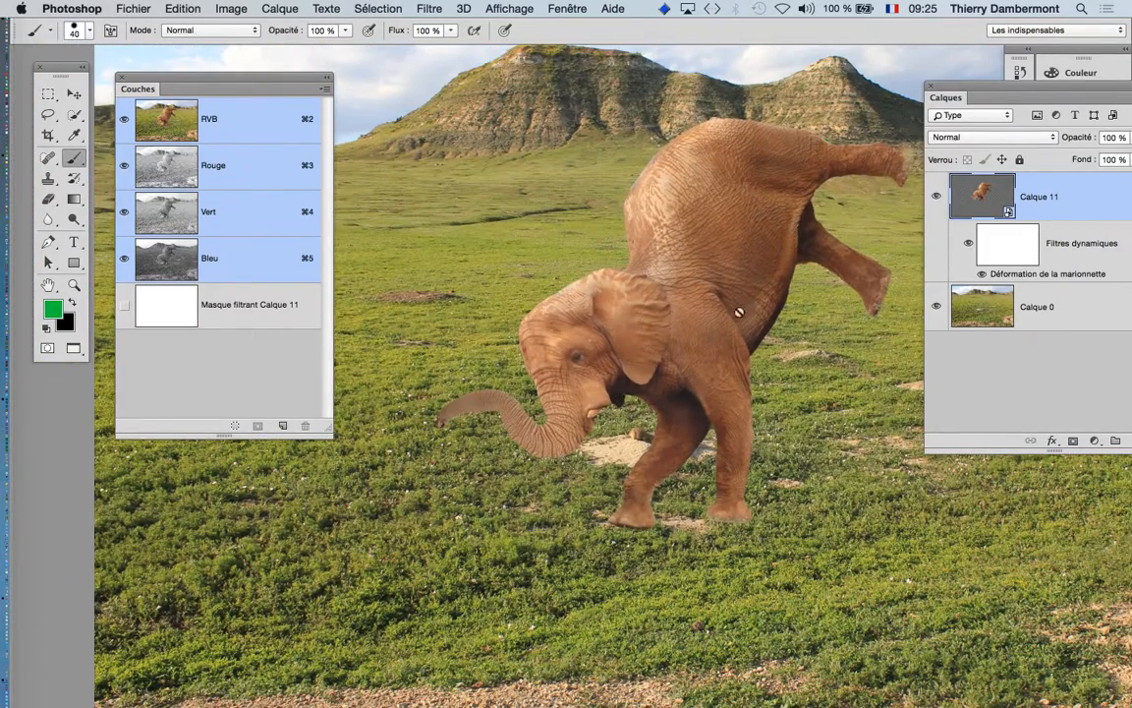
{"action": "left_click_drag", "start_coordinate": [657, 296], "coordinate": [597, 282]}
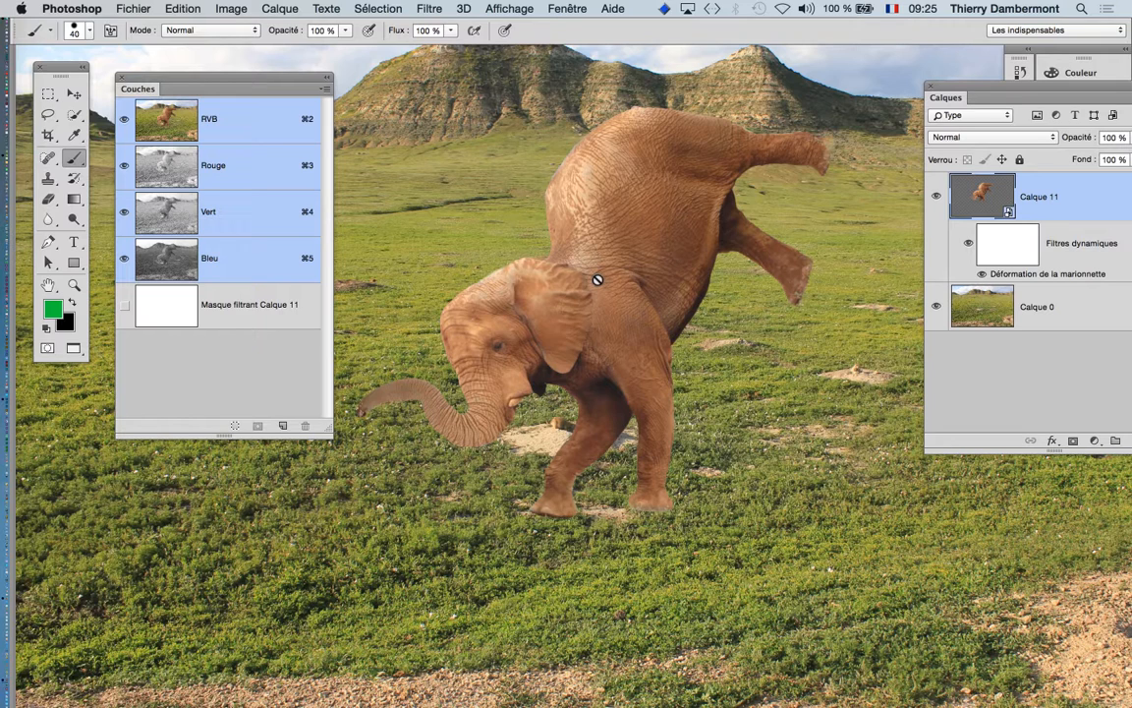
{"action": "key", "text": "super+minus"}
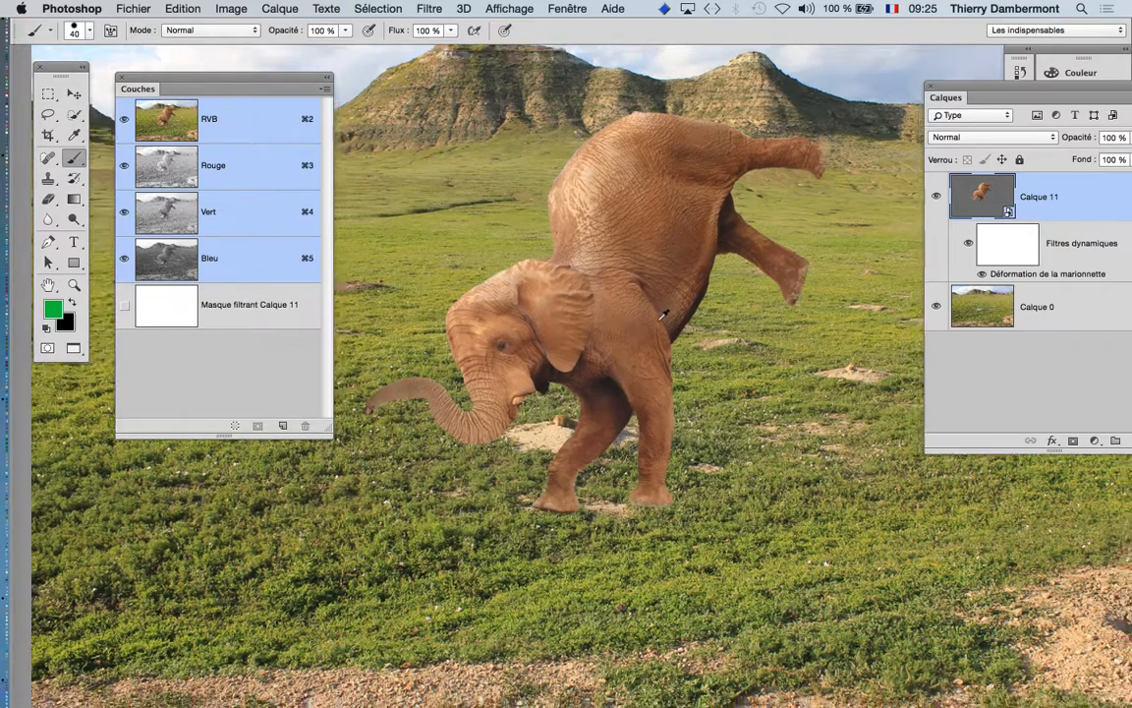
- Save the composite as prairie et elephant - 03.psd in the quatrieme jour folder, in Photoshop format with layers
{"action": "left_click", "coordinate": [121, 7]}
{"action": "left_click", "coordinate": [283, 176]}
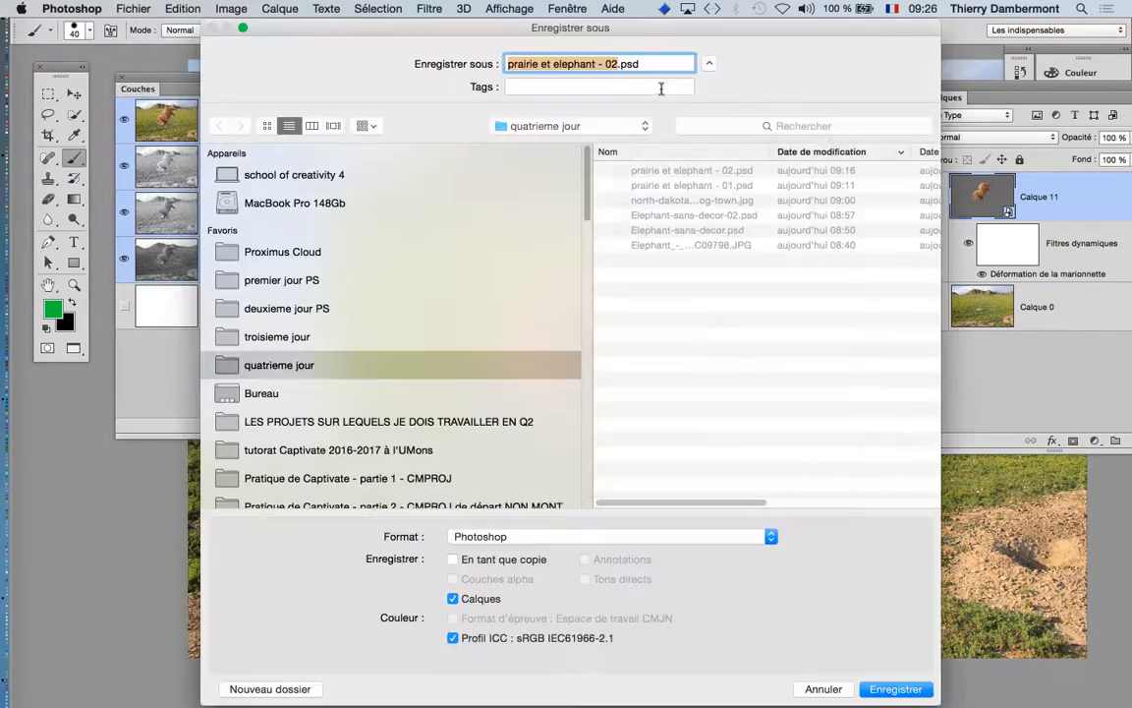
{"action": "key", "text": "Right"}
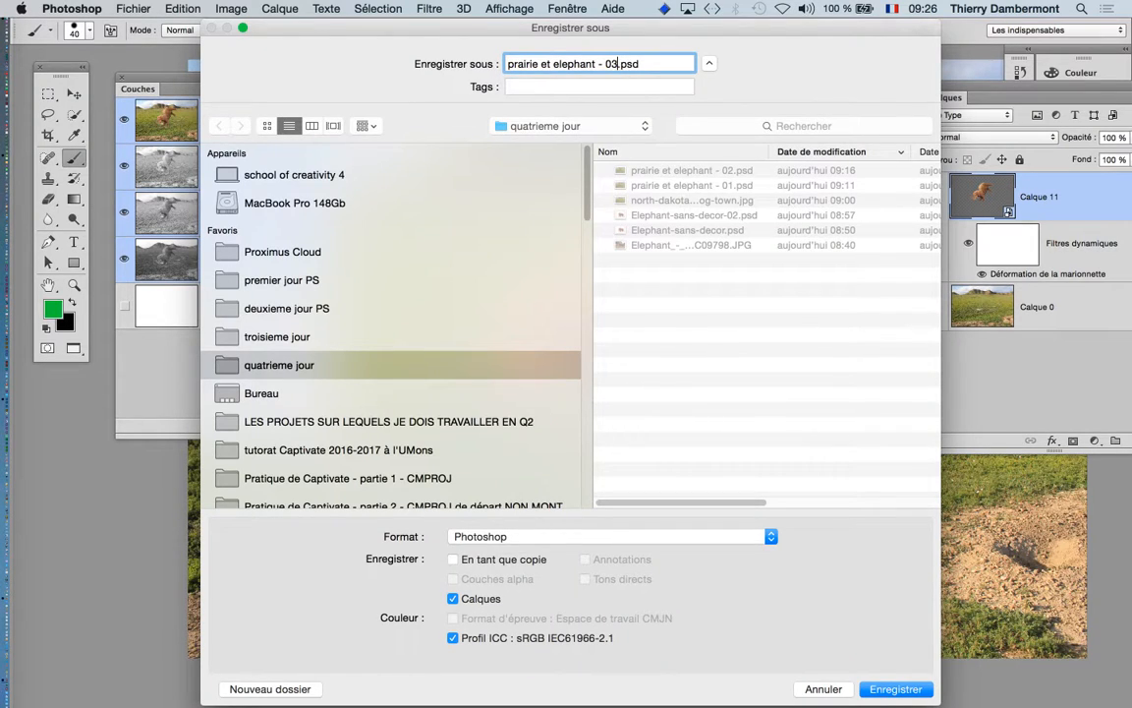
{"action": "type", "text": "3"}
{"action": "key", "text": "Return"}
{"action": "left_click", "coordinate": [821, 291]}
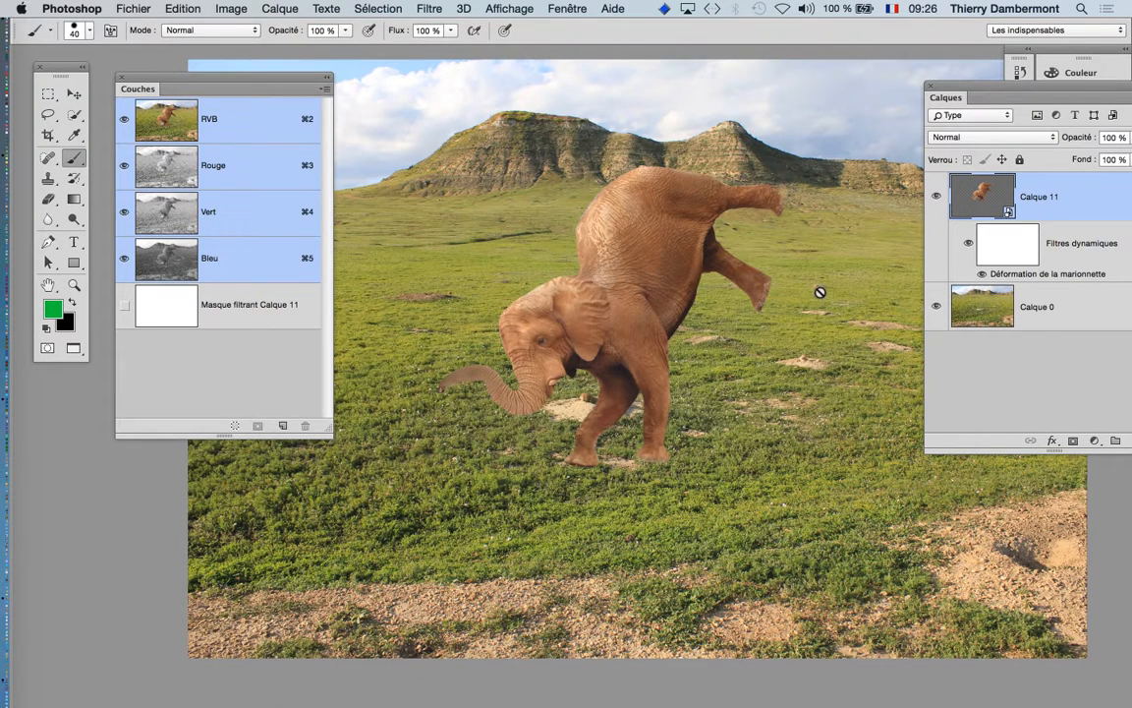